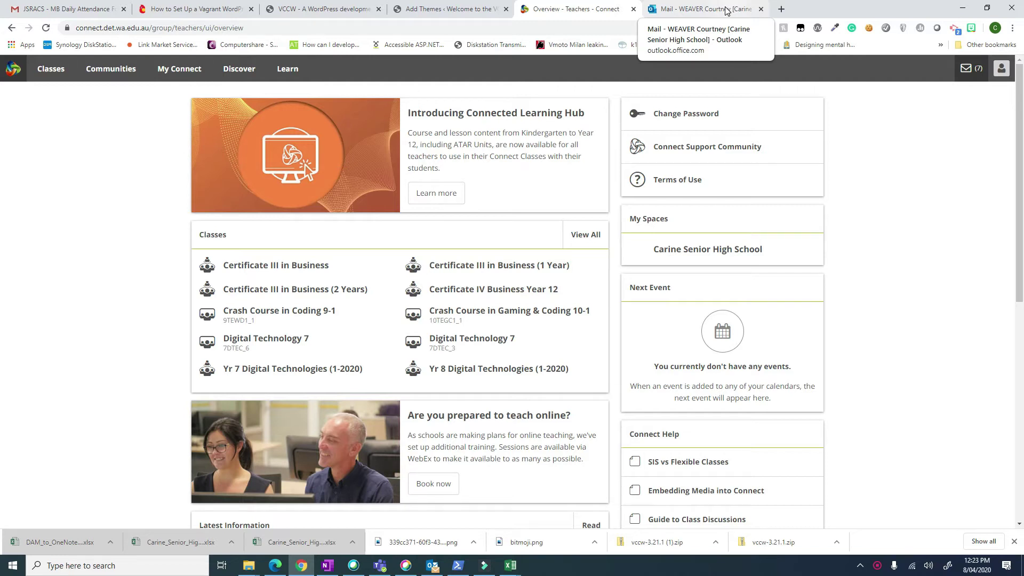
Step: Launch Class Notebook from Outlook on the web's app launcher
{"action": "left_click", "coordinate": [969, 66]}
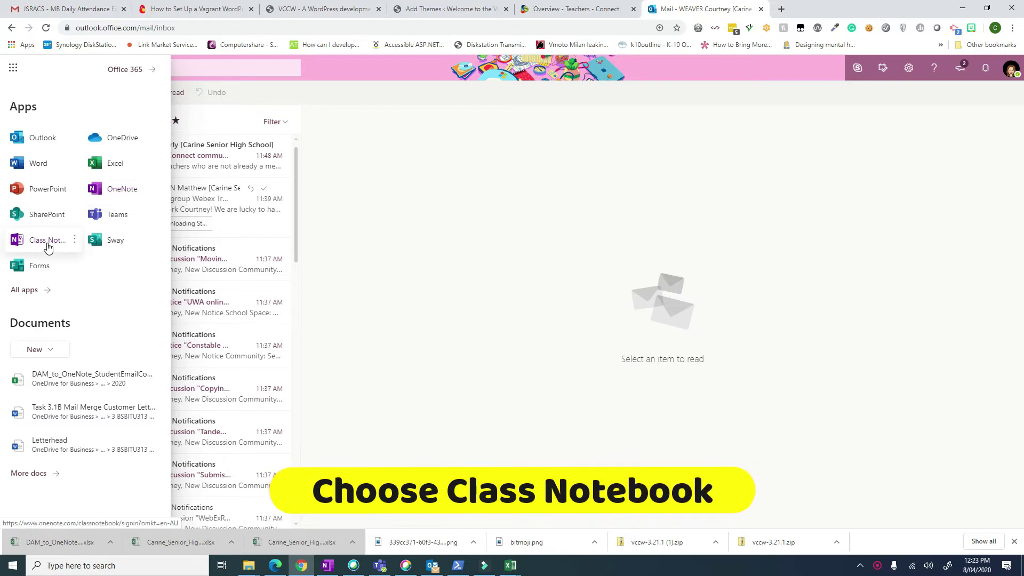
{"action": "mouse_move", "coordinate": [46, 240]}
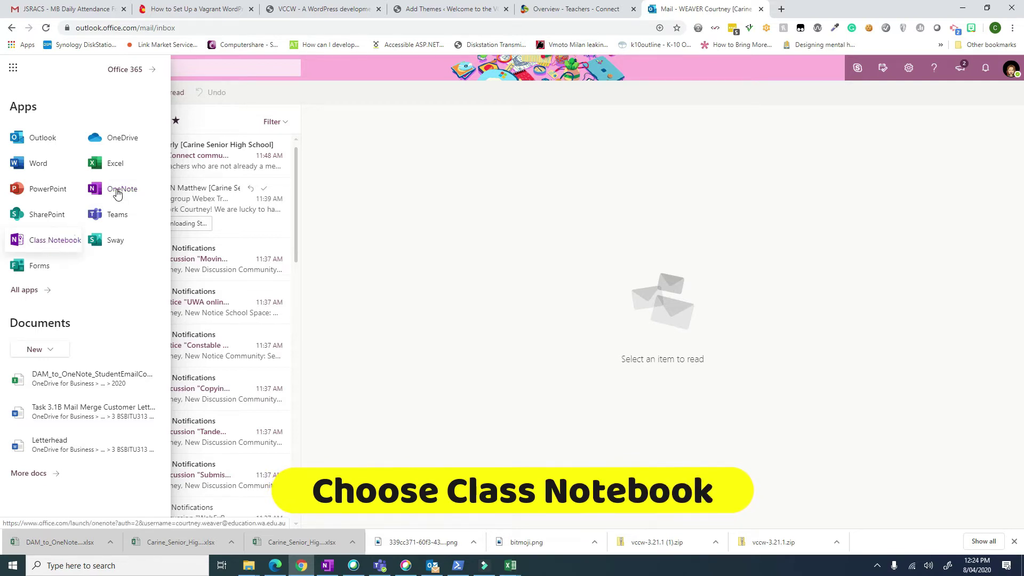
{"action": "left_click", "coordinate": [54, 246]}
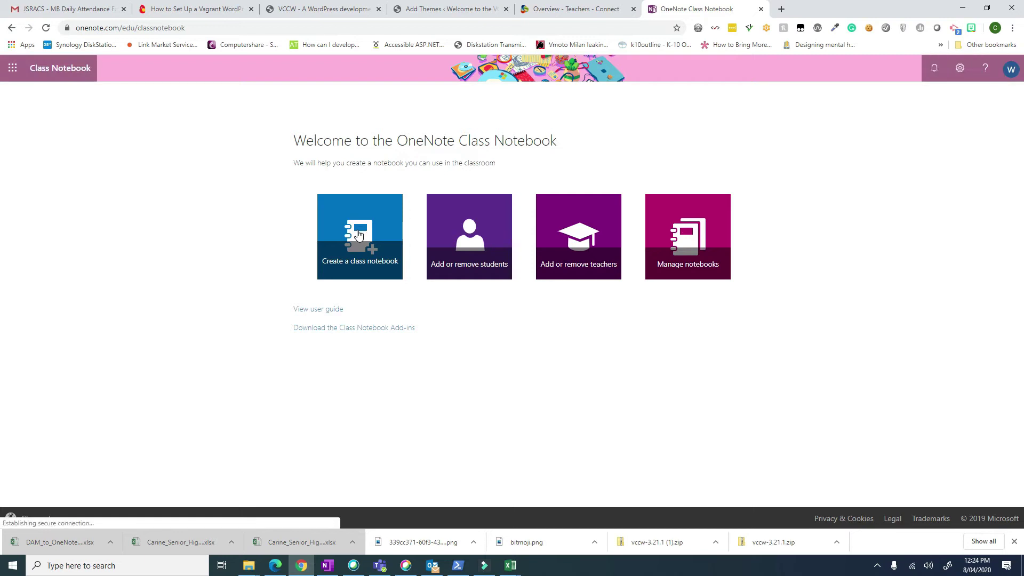
Step: Create a new class notebook named 'Year 8 Digital Technologies 2020-1'
{"action": "left_click", "coordinate": [358, 235]}
{"action": "left_click", "coordinate": [405, 198]}
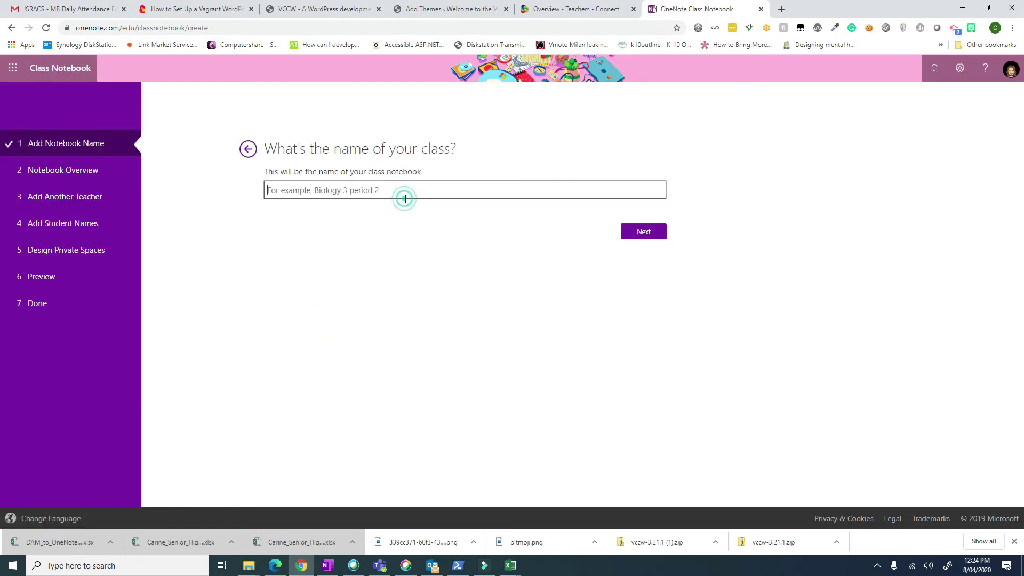
{"action": "type", "text": "Y"}
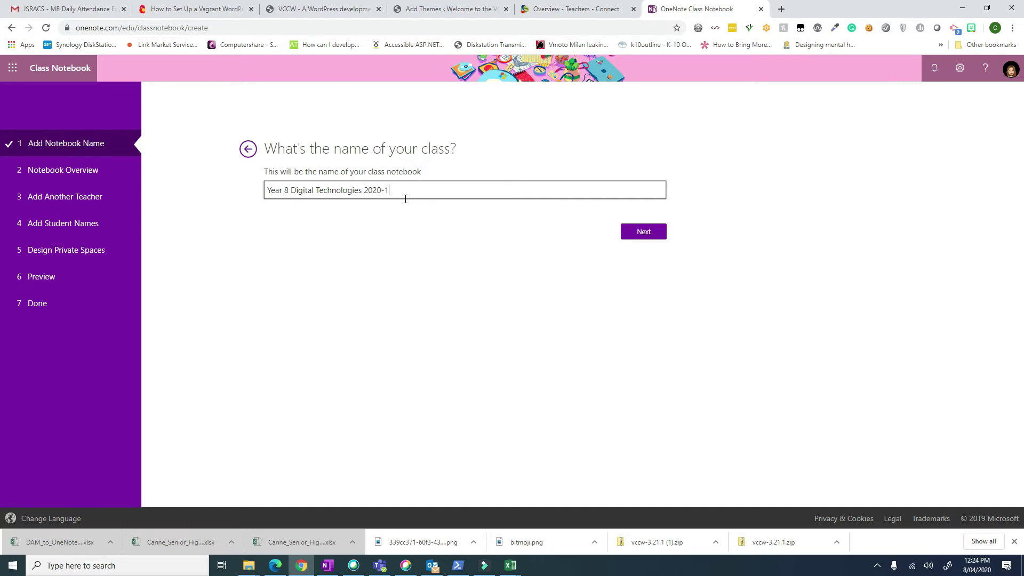
{"action": "left_click", "coordinate": [653, 233]}
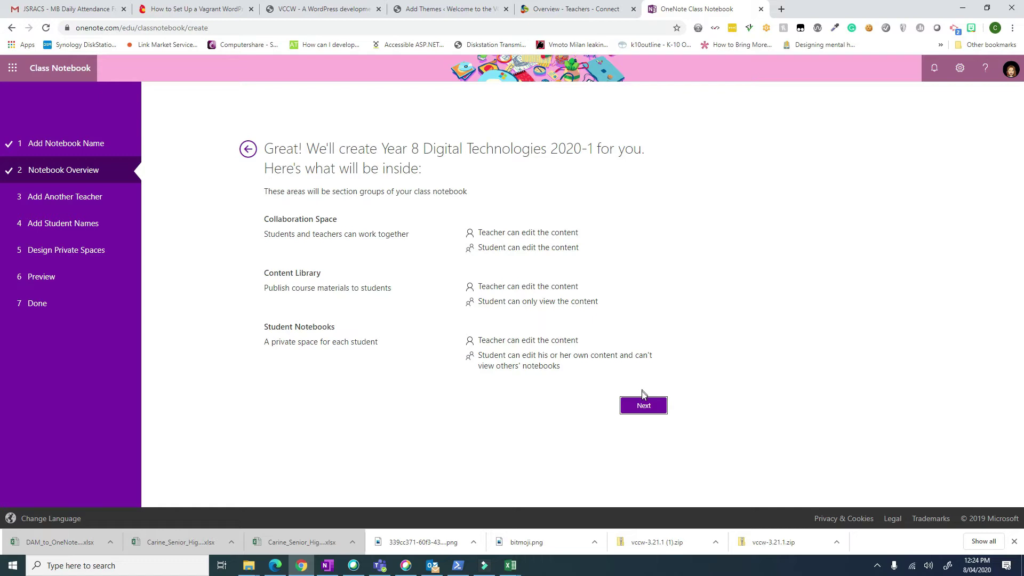
Step: Pass the notebook overview and leave co-teacher names empty to reach Add Student Names
{"action": "left_click", "coordinate": [645, 407]}
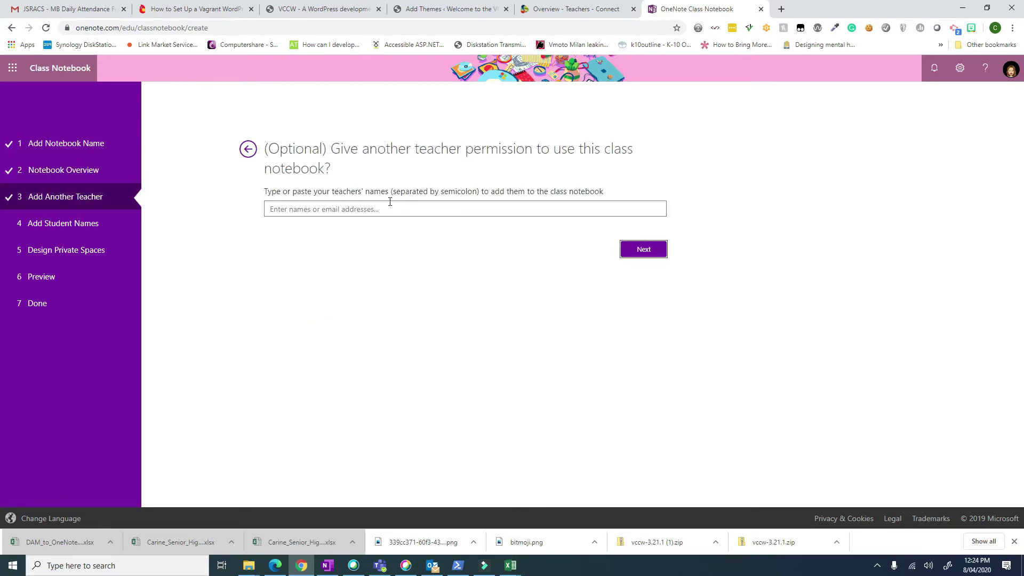
{"action": "left_click", "coordinate": [334, 211]}
{"action": "left_click", "coordinate": [654, 257]}
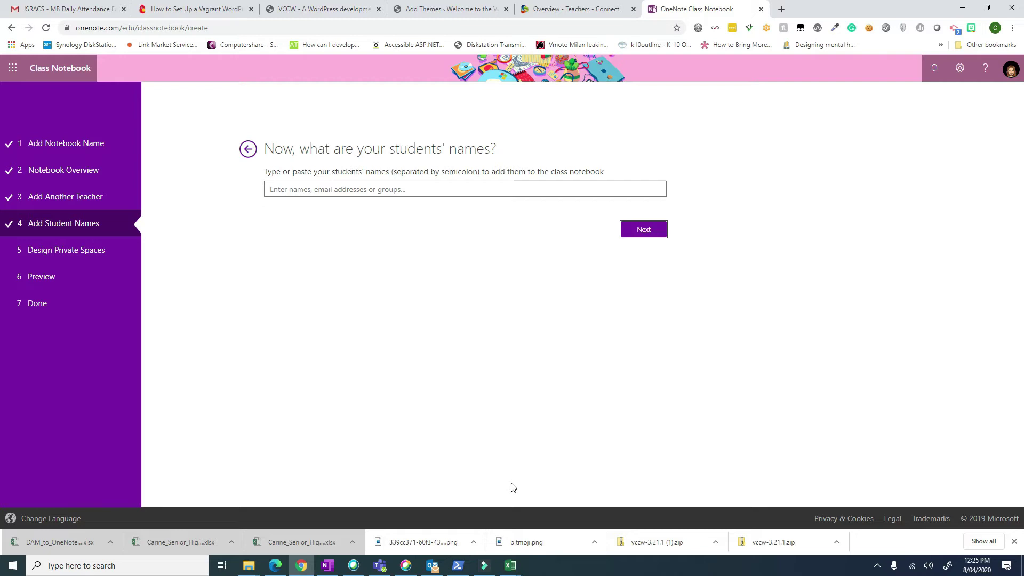
{"action": "mouse_move", "coordinate": [510, 565]}
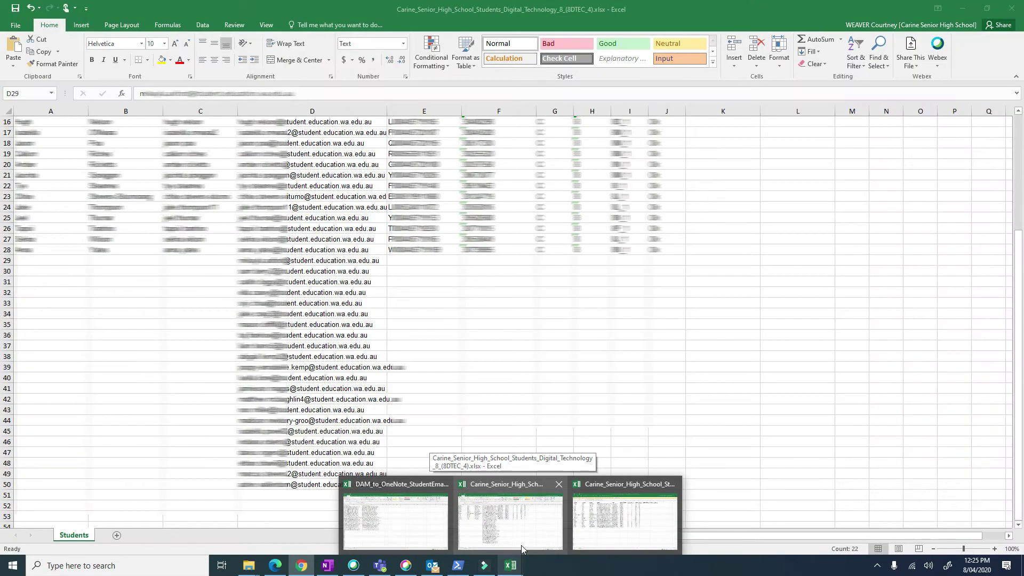
Step: Show the Year 8 student workbook from the top with the email column visible
{"action": "left_click", "coordinate": [520, 541]}
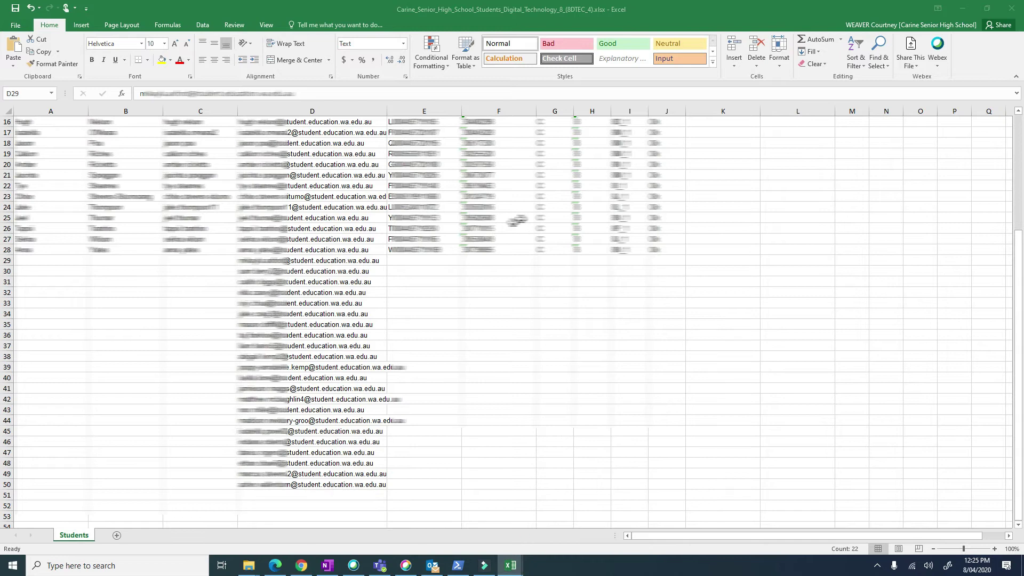
{"action": "scroll", "coordinate": [315, 286], "scroll_direction": "up", "scroll_amount": 5}
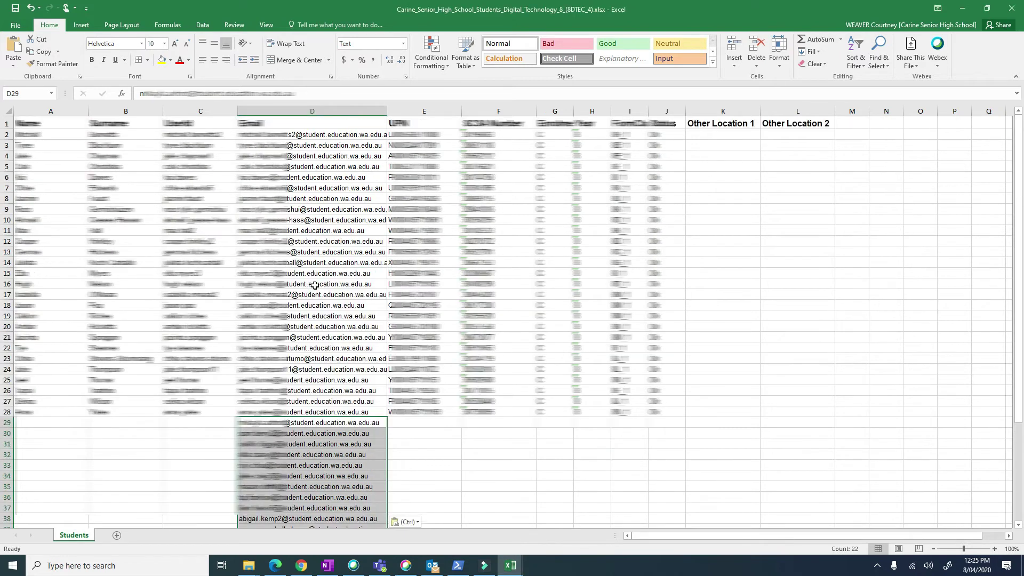
{"action": "left_click", "coordinate": [324, 138]}
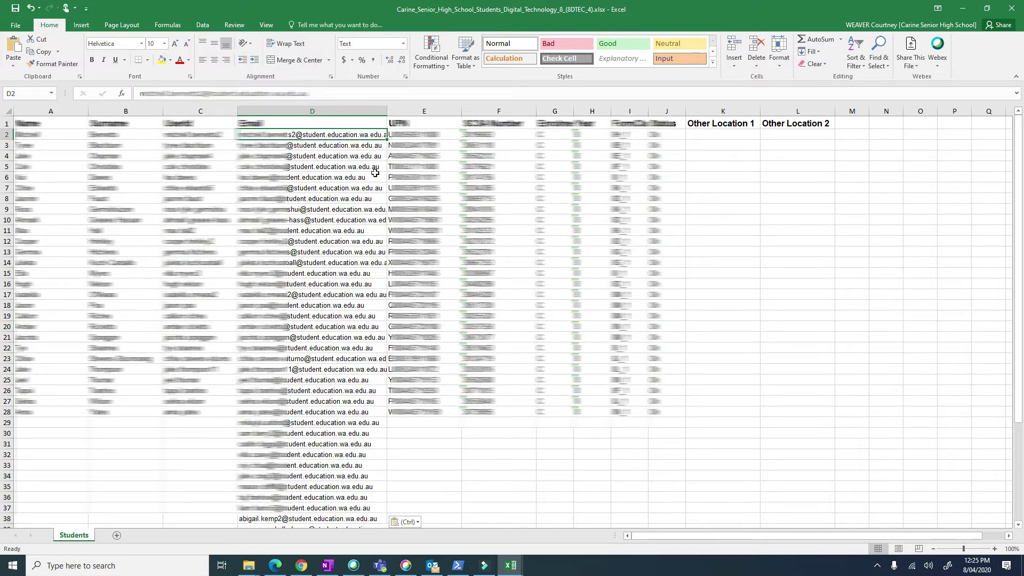
Step: Return from the OneNote desktop app to the Class Notebook wizard in Chrome
{"action": "left_click", "coordinate": [332, 568]}
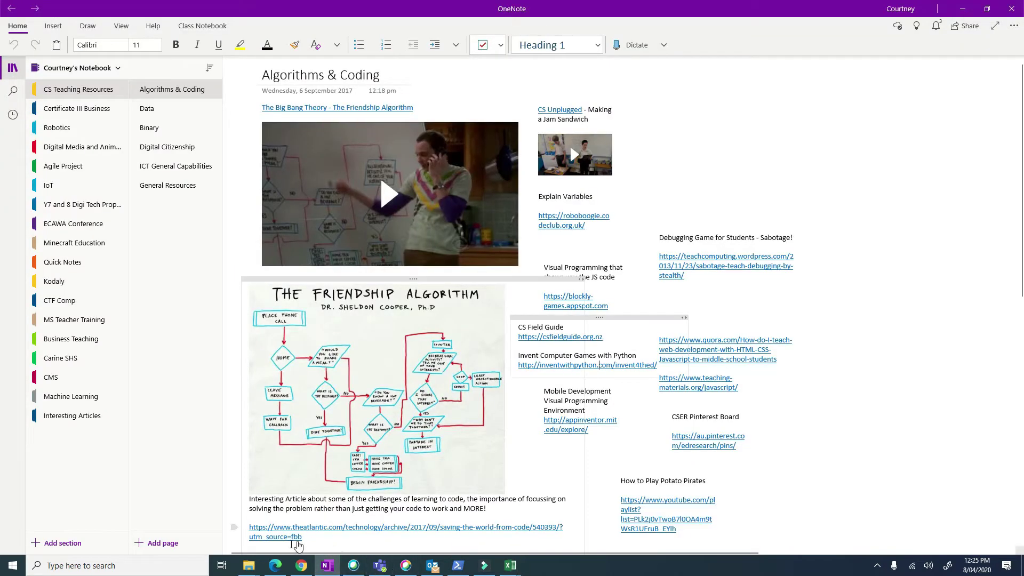
{"action": "left_click", "coordinate": [301, 565]}
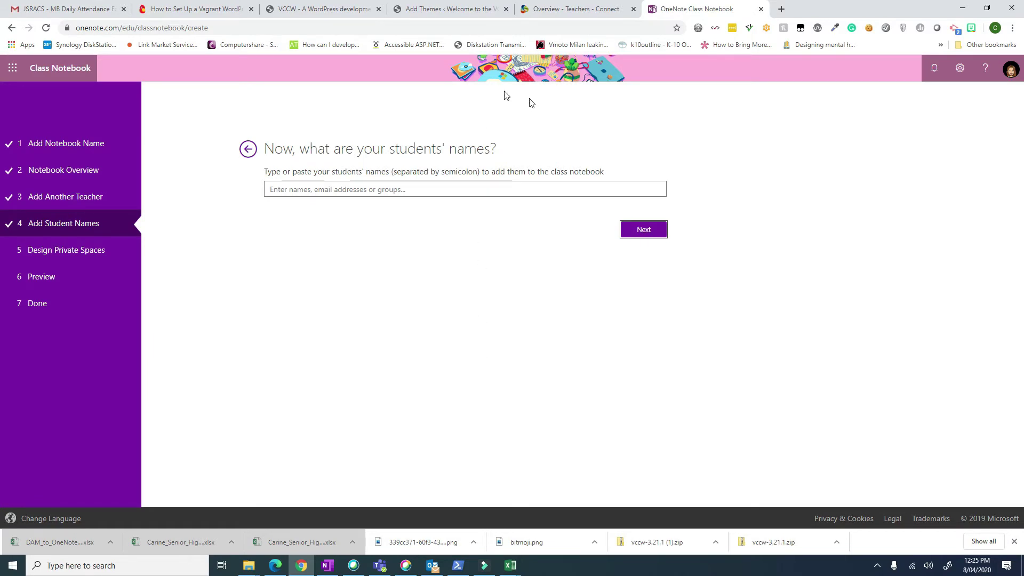
Step: Open the Carine Senior High School community in Connect
{"action": "left_click", "coordinate": [571, 11]}
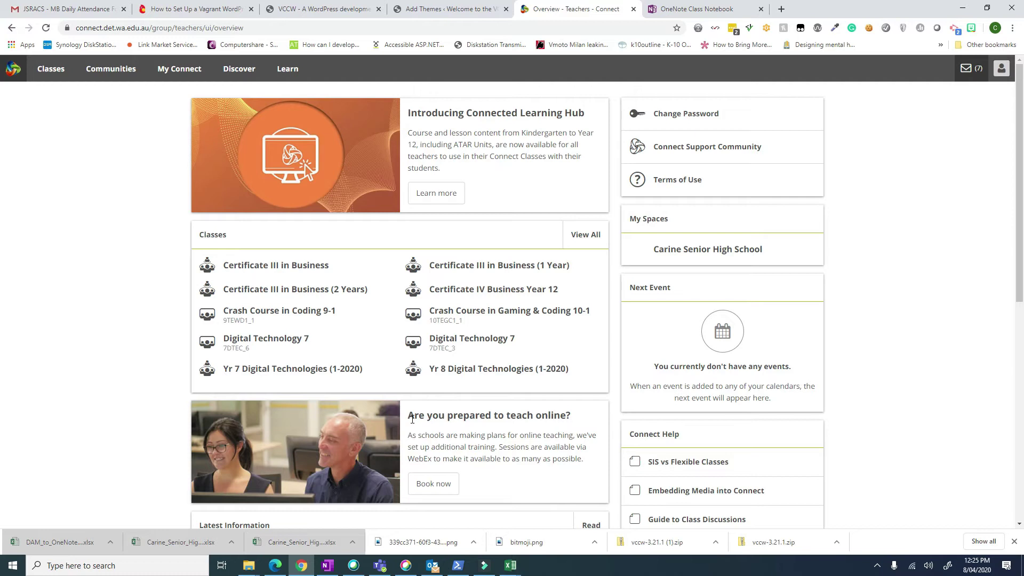
{"action": "scroll", "coordinate": [412, 420], "scroll_direction": "down", "scroll_amount": 5}
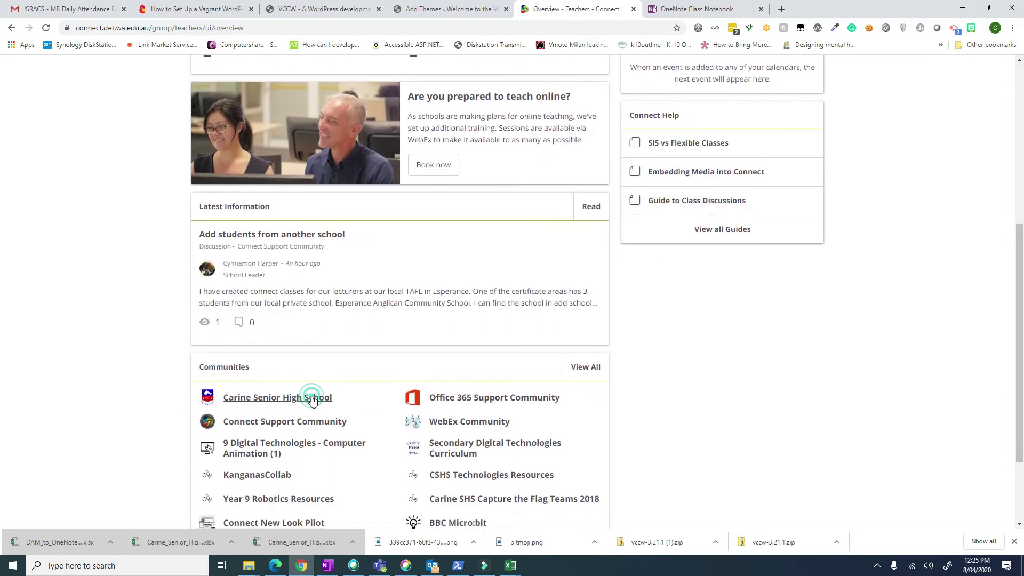
{"action": "left_click", "coordinate": [309, 399]}
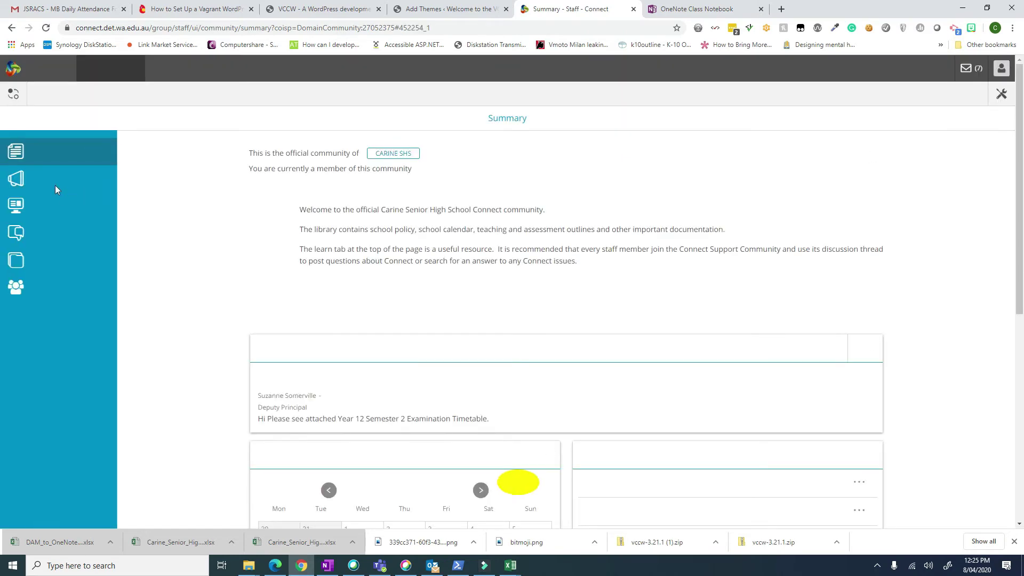
Step: Browse Online Delivery How to Guides down to the DAM To OneNote Student Email Conversion Tool
{"action": "left_click", "coordinate": [59, 209]}
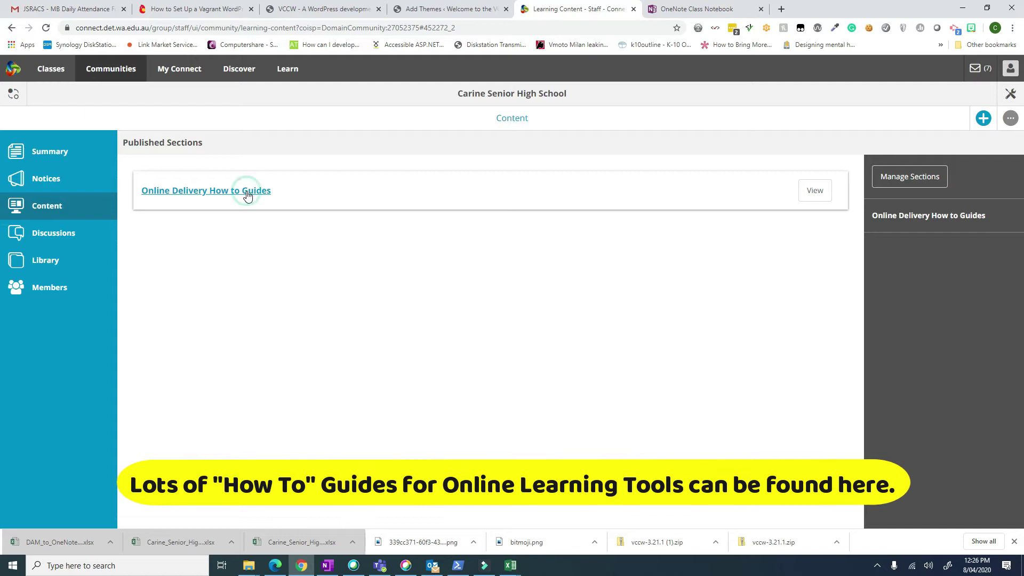
{"action": "left_click", "coordinate": [247, 191]}
{"action": "scroll", "coordinate": [247, 196], "scroll_direction": "down", "scroll_amount": 5}
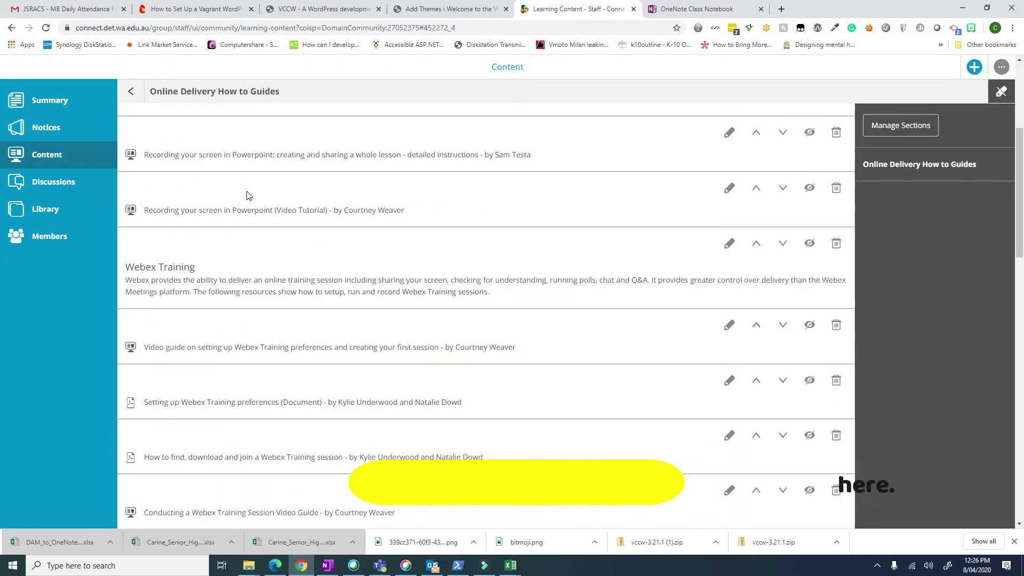
{"action": "scroll", "coordinate": [247, 197], "scroll_direction": "down", "scroll_amount": 6}
{"action": "scroll", "coordinate": [246, 195], "scroll_direction": "down", "scroll_amount": 4}
{"action": "scroll", "coordinate": [247, 195], "scroll_direction": "down", "scroll_amount": 3}
{"action": "scroll", "coordinate": [246, 195], "scroll_direction": "down", "scroll_amount": 2}
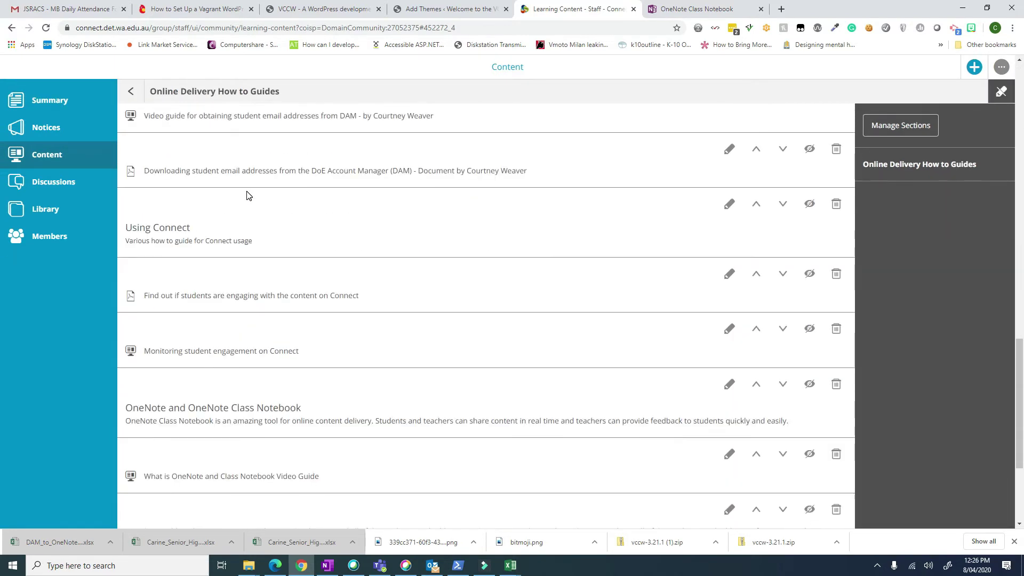
{"action": "scroll", "coordinate": [246, 195], "scroll_direction": "down", "scroll_amount": 3}
{"action": "scroll", "coordinate": [246, 195], "scroll_direction": "down", "scroll_amount": 1}
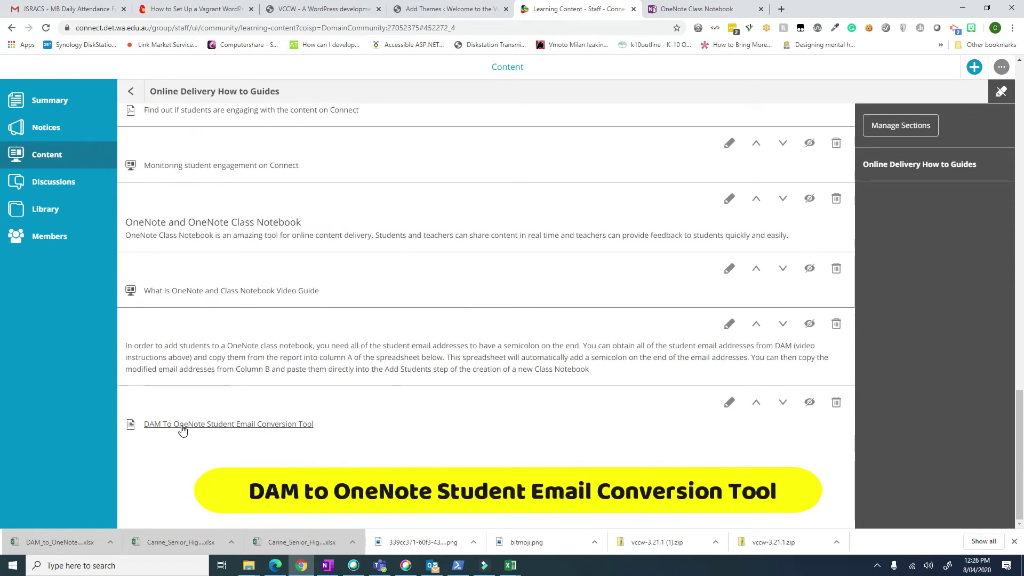
Step: Copy the student email addresses from the Year 8 student list workbook
{"action": "left_click", "coordinate": [509, 566]}
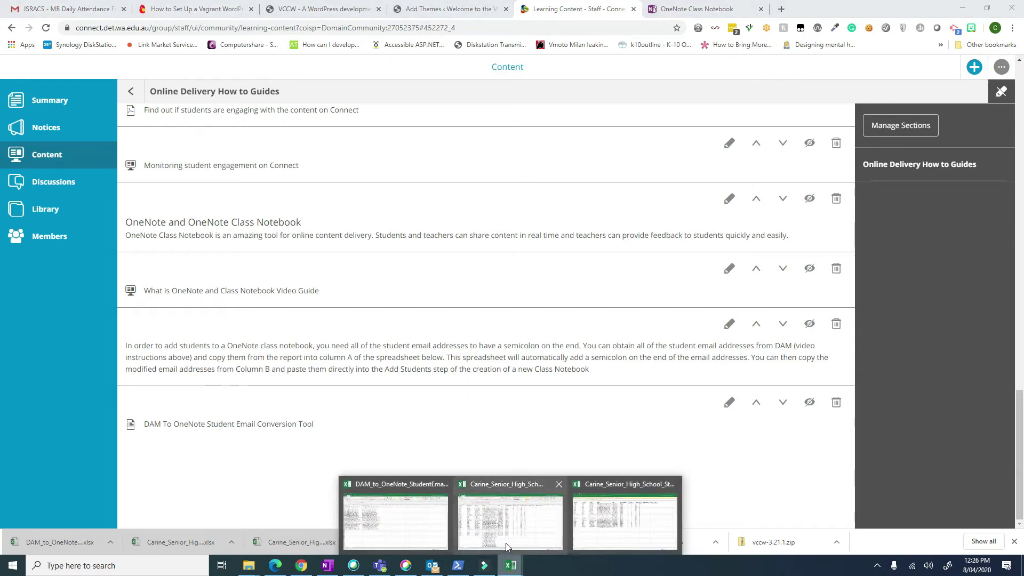
{"action": "mouse_move", "coordinate": [510, 517]}
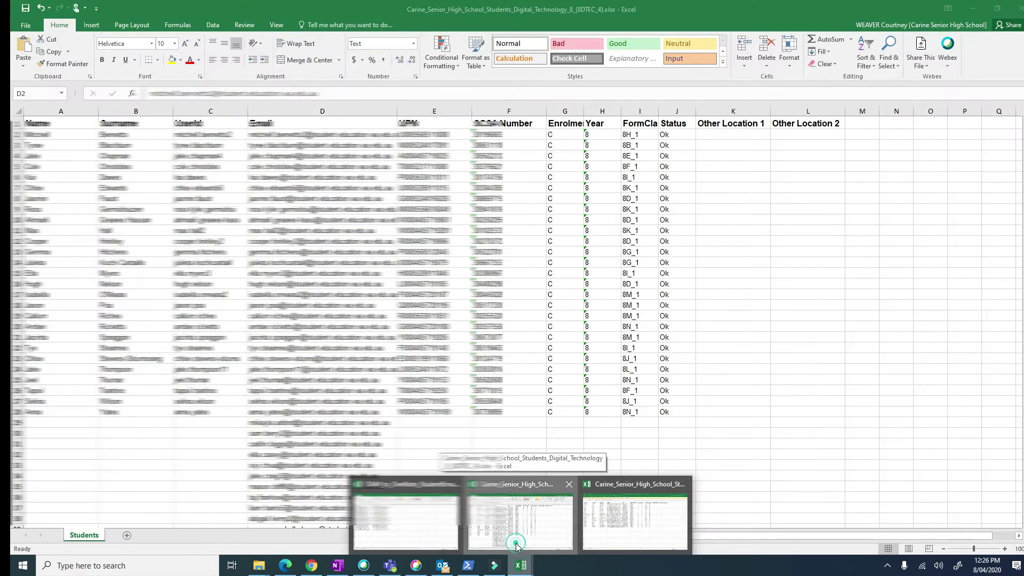
{"action": "left_click", "coordinate": [516, 543]}
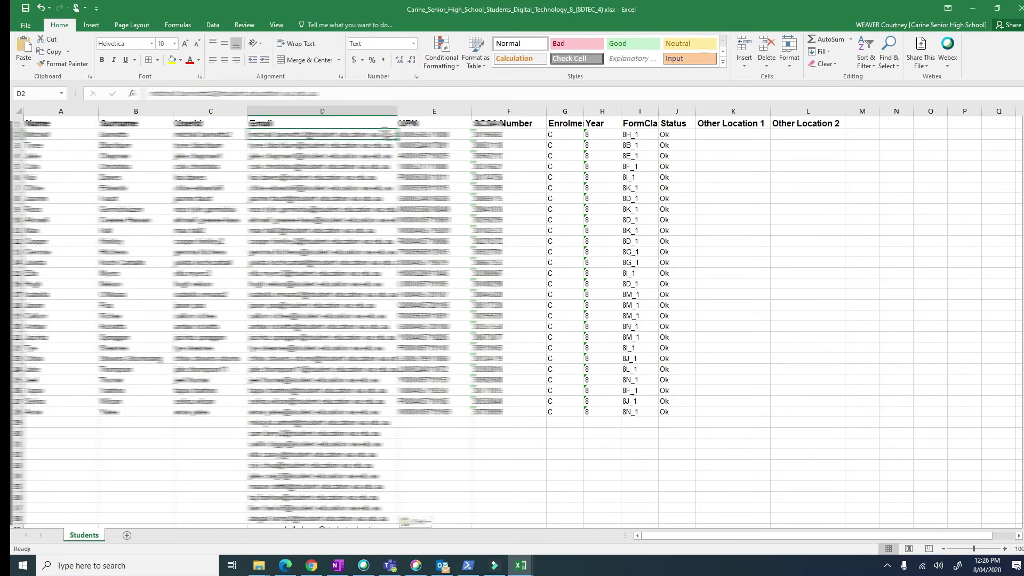
{"action": "key", "text": "shift+Down"}
{"action": "key", "text": "shift+Down"}
{"action": "key", "text": "shift+Down"}
{"action": "key", "text": "shift+Down"}
{"action": "key", "text": "shift+Down"}
{"action": "key", "text": "shift+Down"}
{"action": "key", "text": "shift+Down"}
{"action": "key", "text": "shift+Down"}
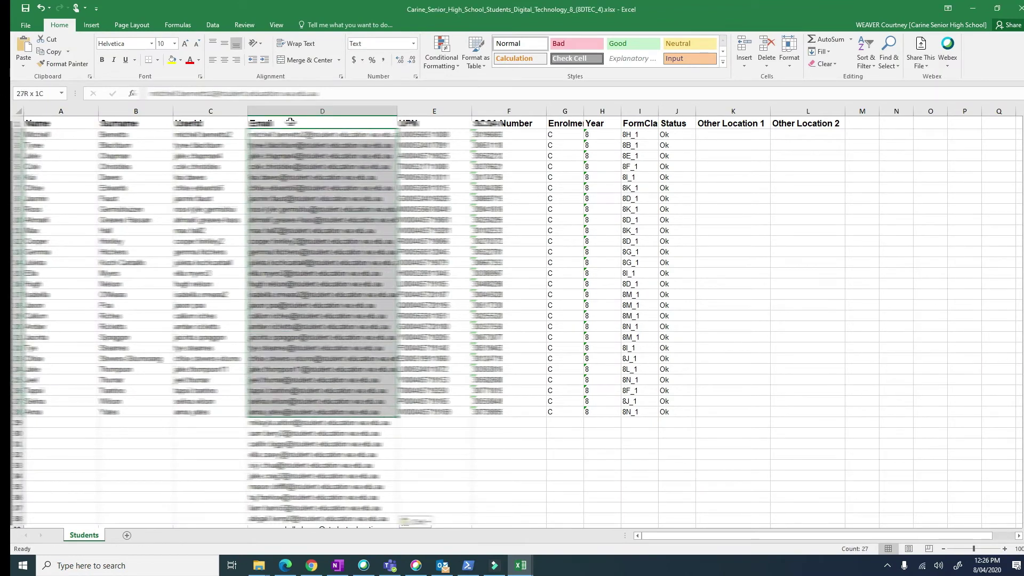
{"action": "key", "text": "shift+Down"}
{"action": "key", "text": "shift+Down"}
{"action": "key", "text": "shift+Down"}
{"action": "key", "text": "shift+Down"}
{"action": "key", "text": "shift+Down"}
{"action": "key", "text": "shift+Down"}
{"action": "key", "text": "shift+Down"}
{"action": "key", "text": "shift+Down"}
{"action": "key", "text": "shift+Down"}
{"action": "key", "text": "shift+Down"}
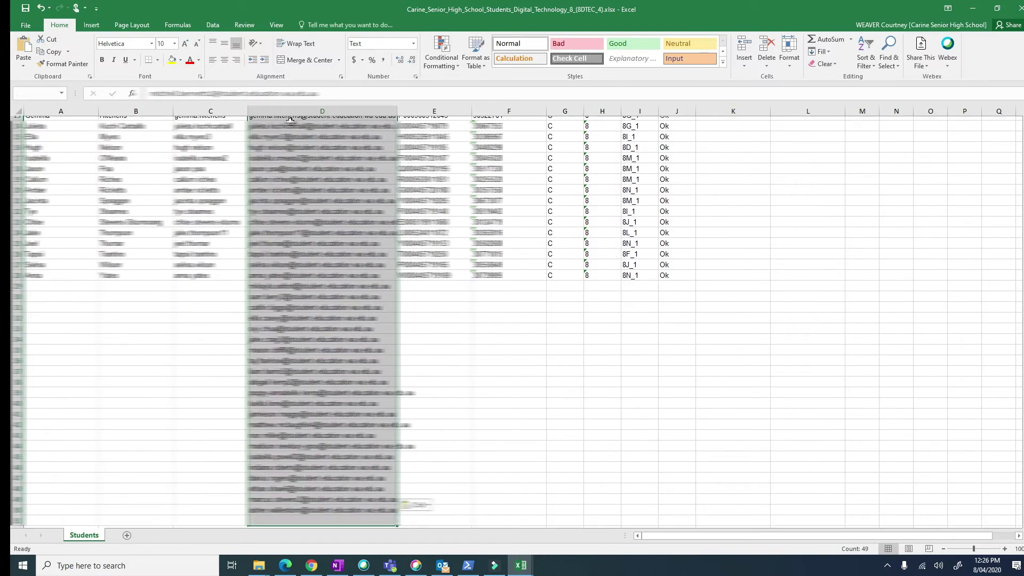
{"action": "key", "text": "shift+Down"}
{"action": "key", "text": "shift+Down"}
{"action": "key", "text": "shift+Down"}
{"action": "key", "text": "ctrl+c"}
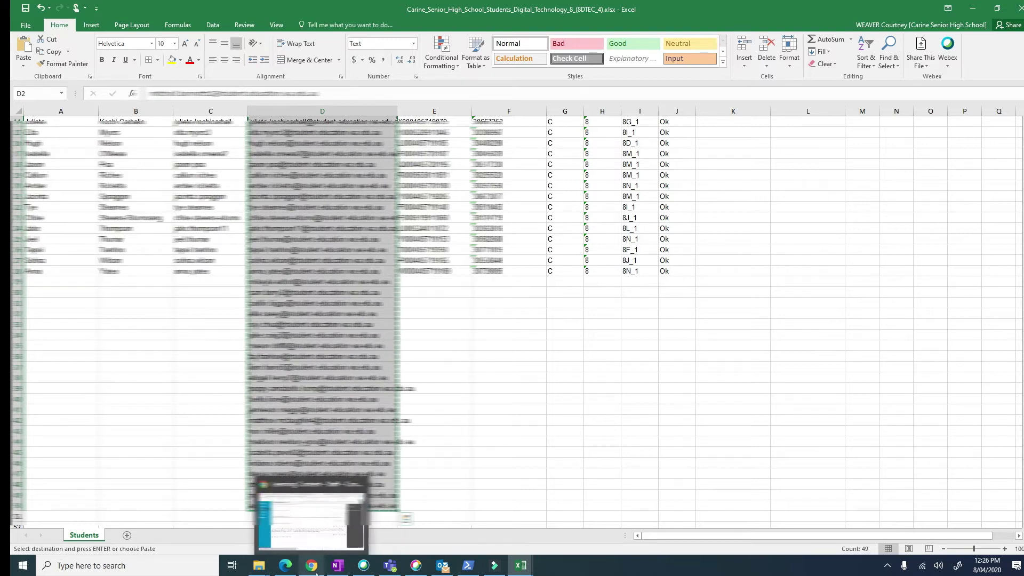
{"action": "mouse_move", "coordinate": [520, 565]}
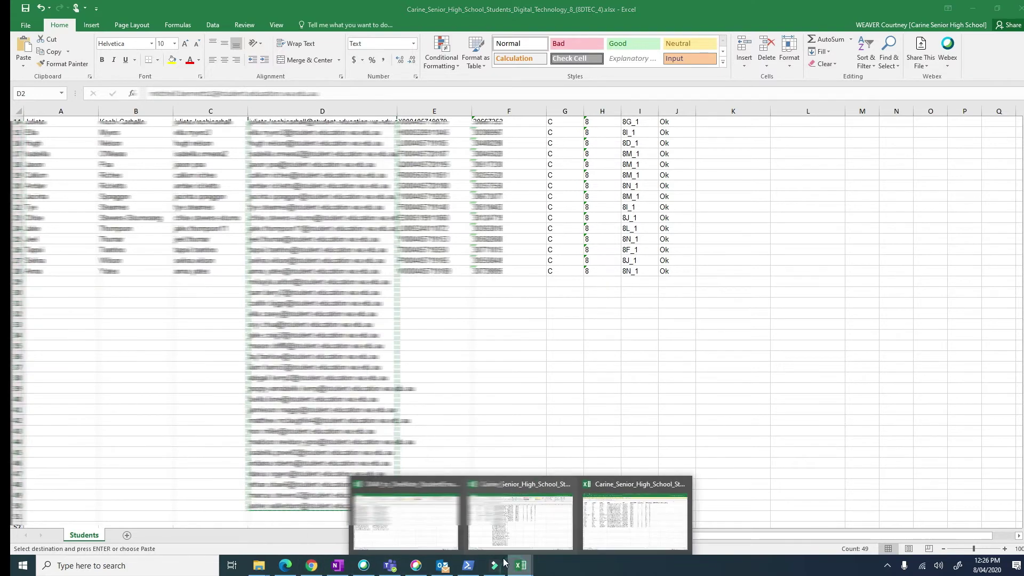
Step: Load the emails into column A of the conversion workbook and copy converted addresses B2:B15
{"action": "left_click", "coordinate": [421, 520]}
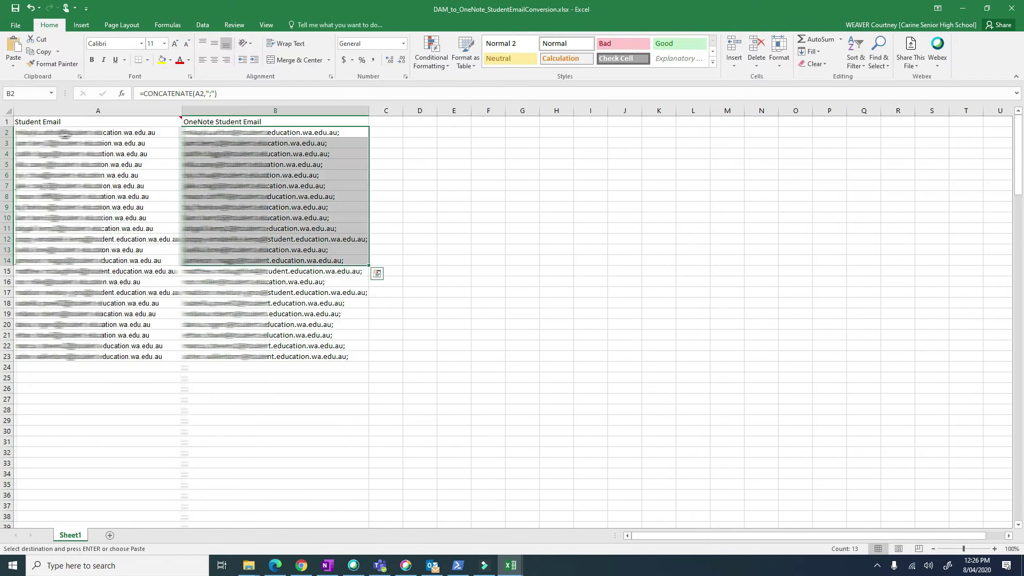
{"action": "left_click", "coordinate": [64, 135]}
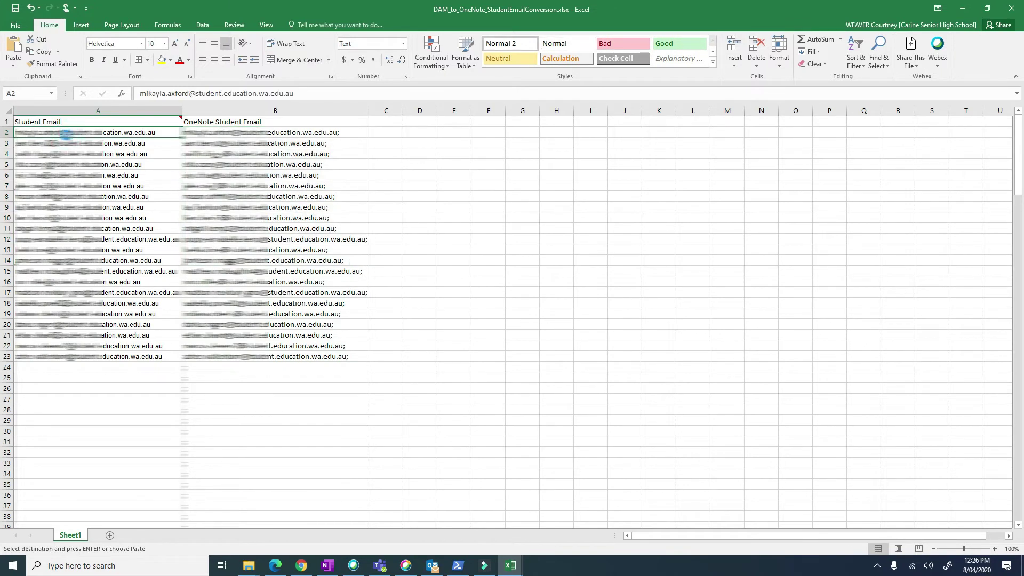
{"action": "key", "text": "ctrl+v"}
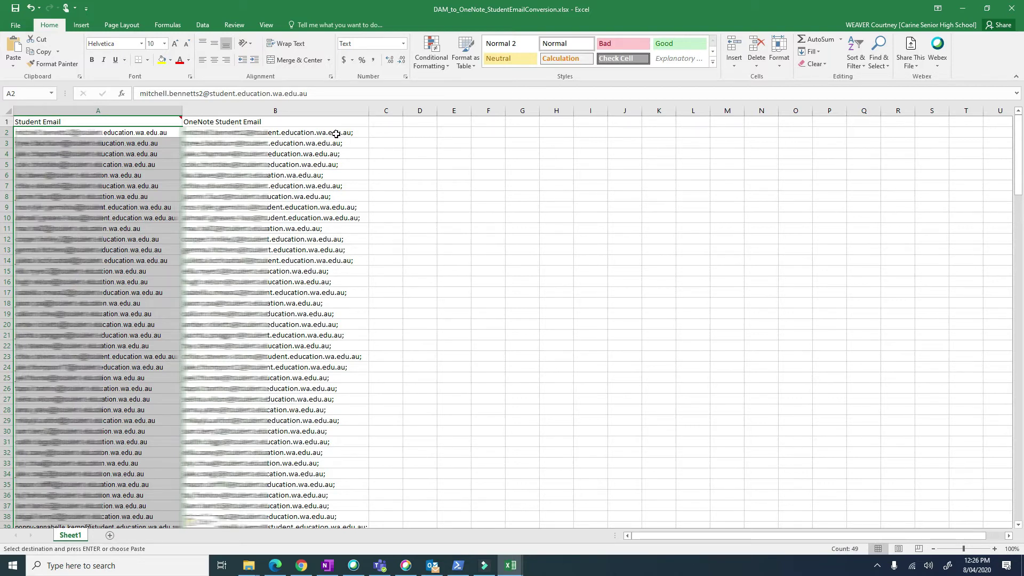
{"action": "left_click", "coordinate": [335, 134]}
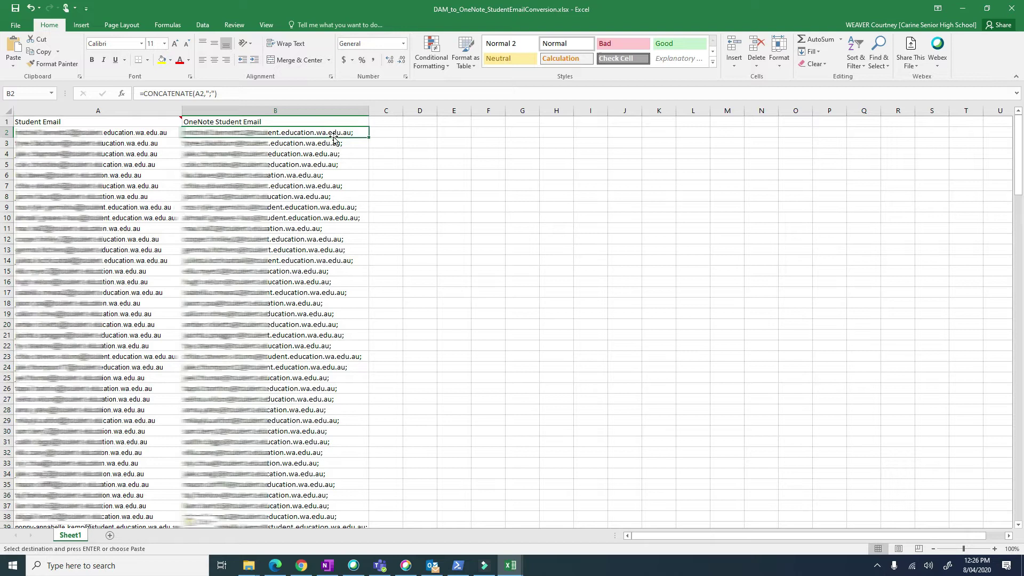
{"action": "key", "text": "shift+Down"}
{"action": "key", "text": "shift+Down"}
{"action": "key", "text": "shift+Down"}
{"action": "key", "text": "shift+Down"}
{"action": "key", "text": "shift+Down"}
{"action": "key", "text": "shift+Down"}
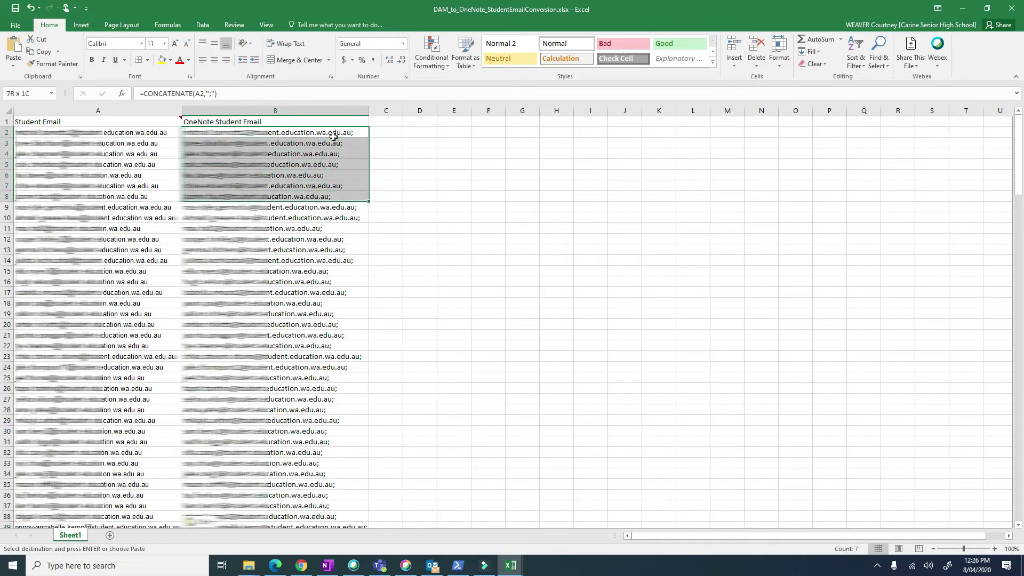
{"action": "key", "text": "shift+Down"}
{"action": "key", "text": "shift+Down"}
{"action": "key", "text": "shift+Down"}
{"action": "key", "text": "shift+Down"}
{"action": "key", "text": "shift+Down"}
{"action": "key", "text": "shift+Down"}
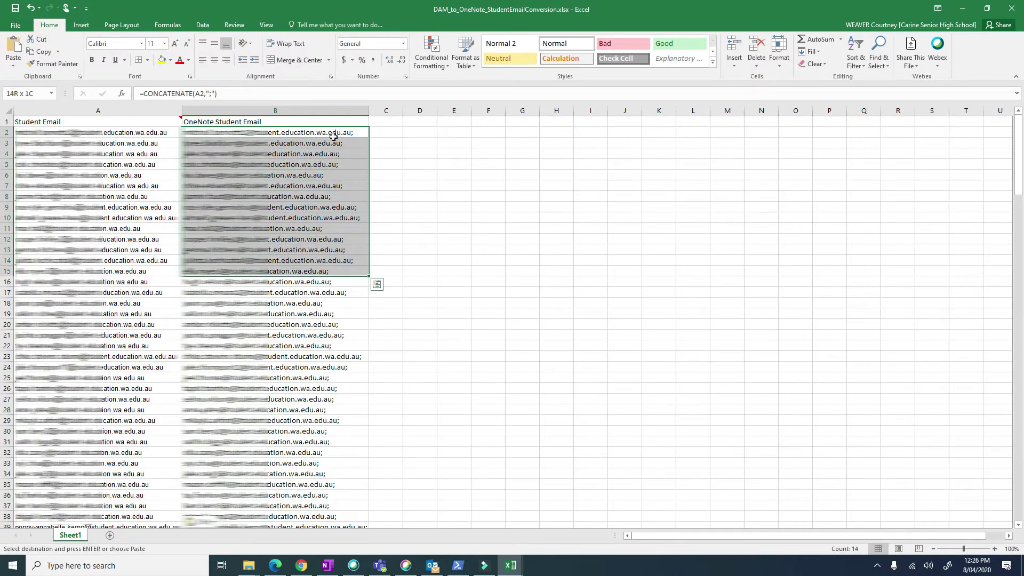
{"action": "key", "text": "ctrl+c"}
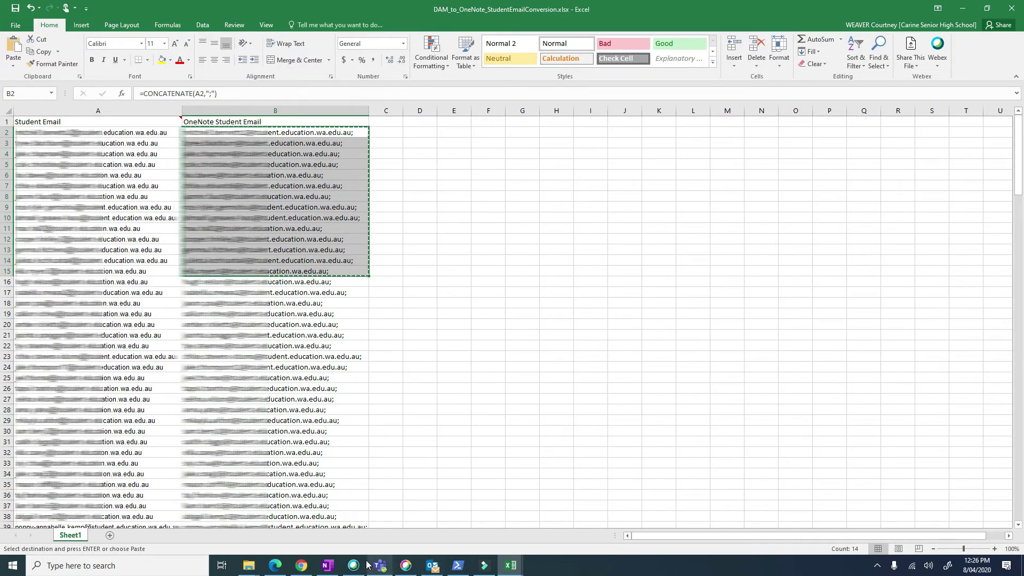
Step: Add the first fourteen semicolon-separated student emails to the student names box
{"action": "left_click", "coordinate": [301, 565]}
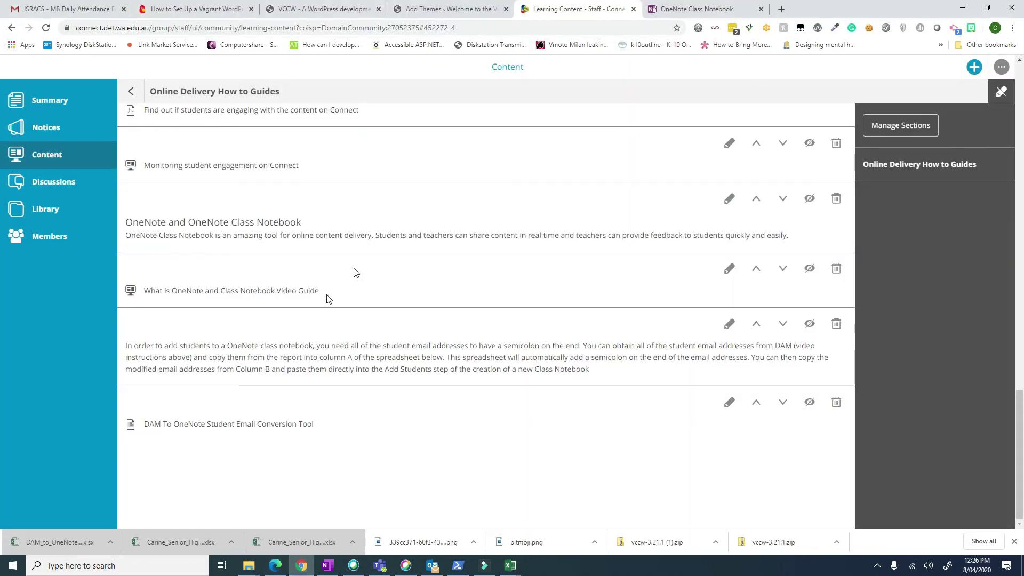
{"action": "left_click", "coordinate": [677, 10]}
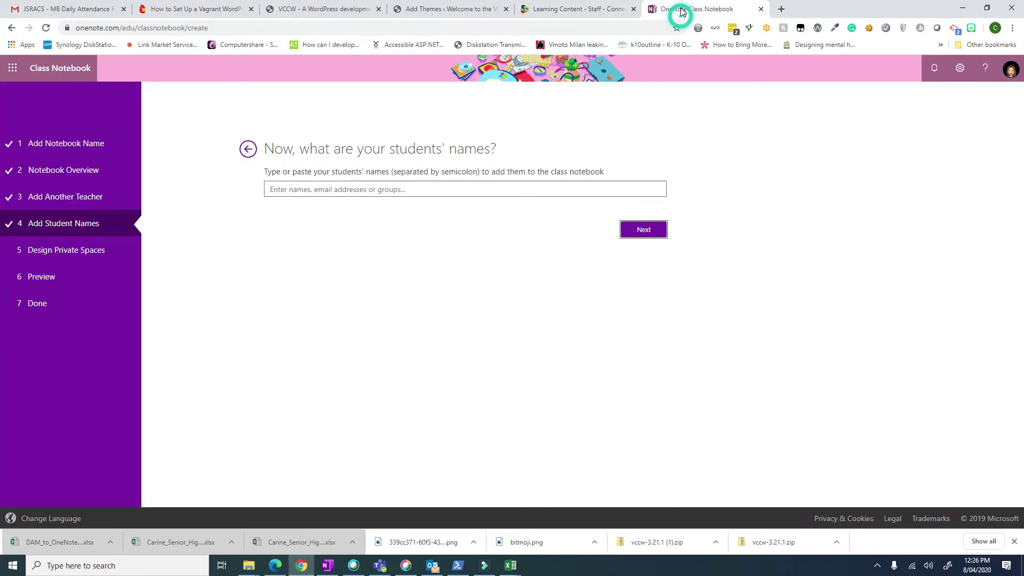
{"action": "left_click", "coordinate": [457, 194]}
{"action": "key", "text": "ctrl+v"}
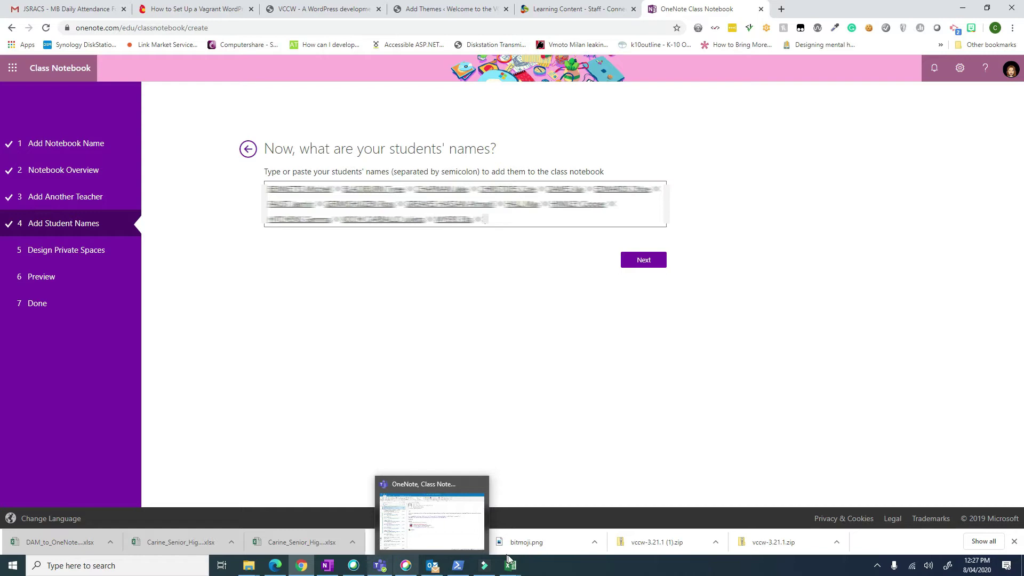
{"action": "mouse_move", "coordinate": [510, 565]}
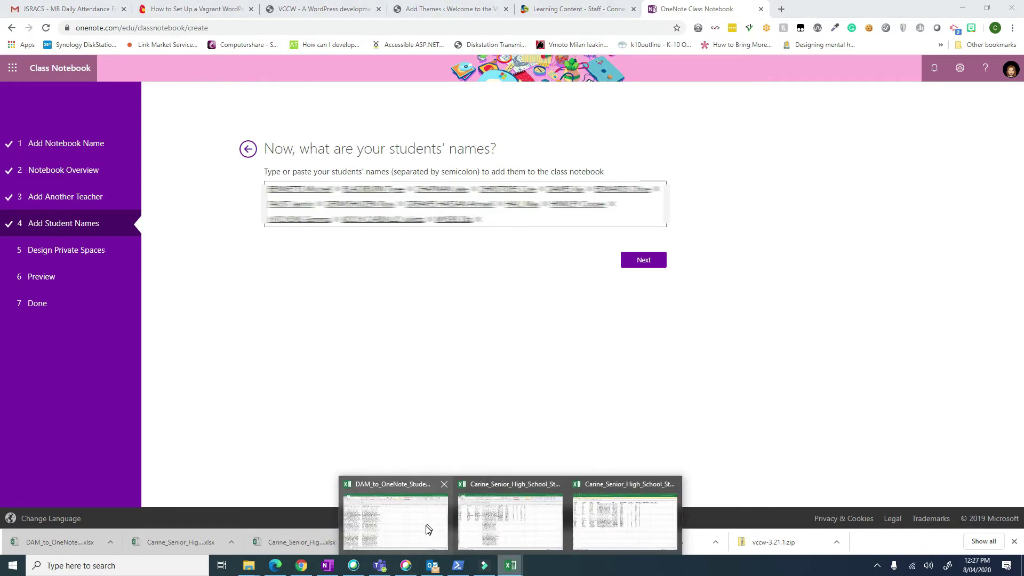
Step: Copy converted emails B16:B30 and add them to the student names box
{"action": "left_click", "coordinate": [425, 527]}
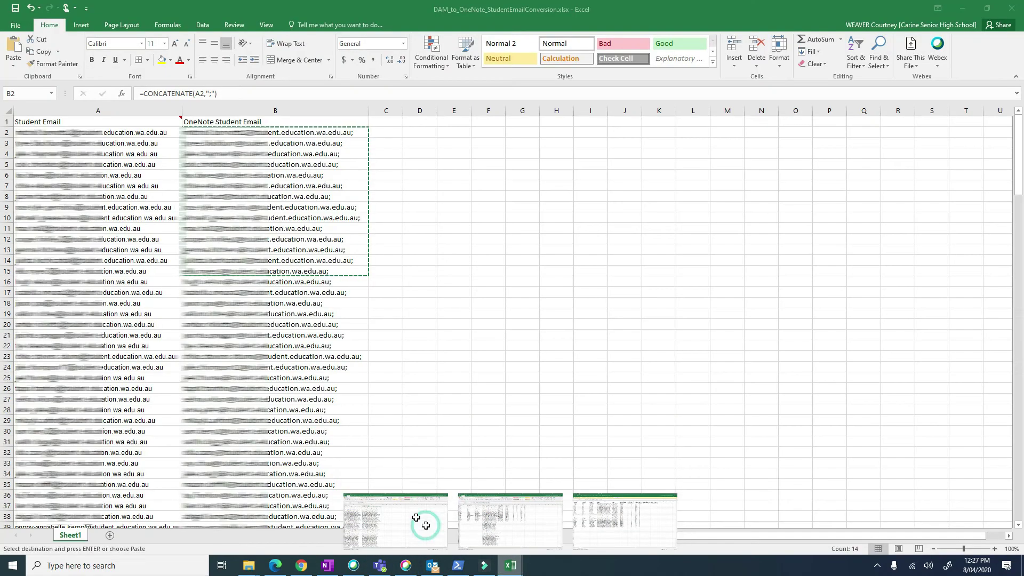
{"action": "left_click", "coordinate": [308, 281]}
{"action": "left_click_drag", "start_coordinate": [303, 292], "coordinate": [299, 430]}
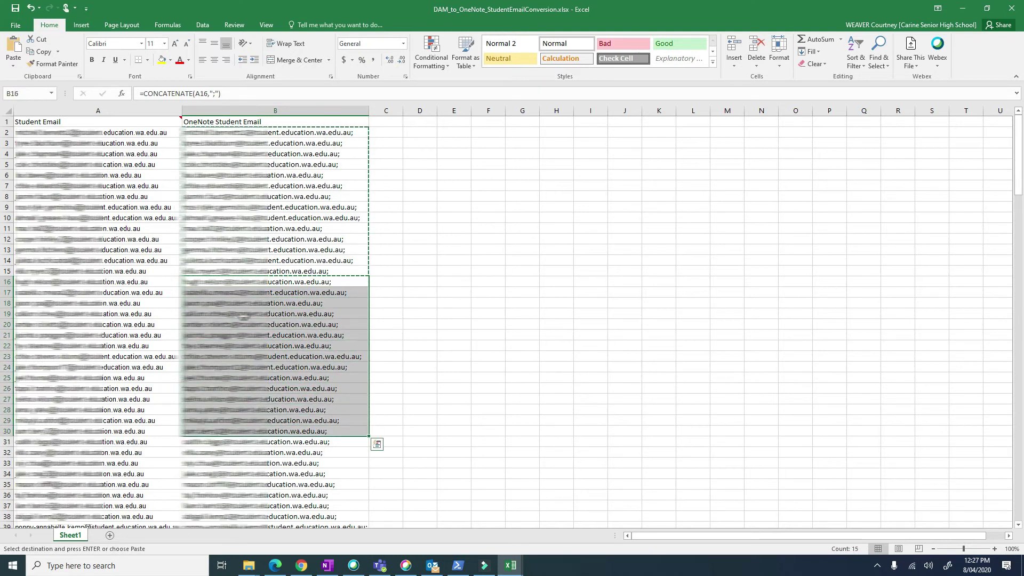
{"action": "key", "text": "ctrl+c"}
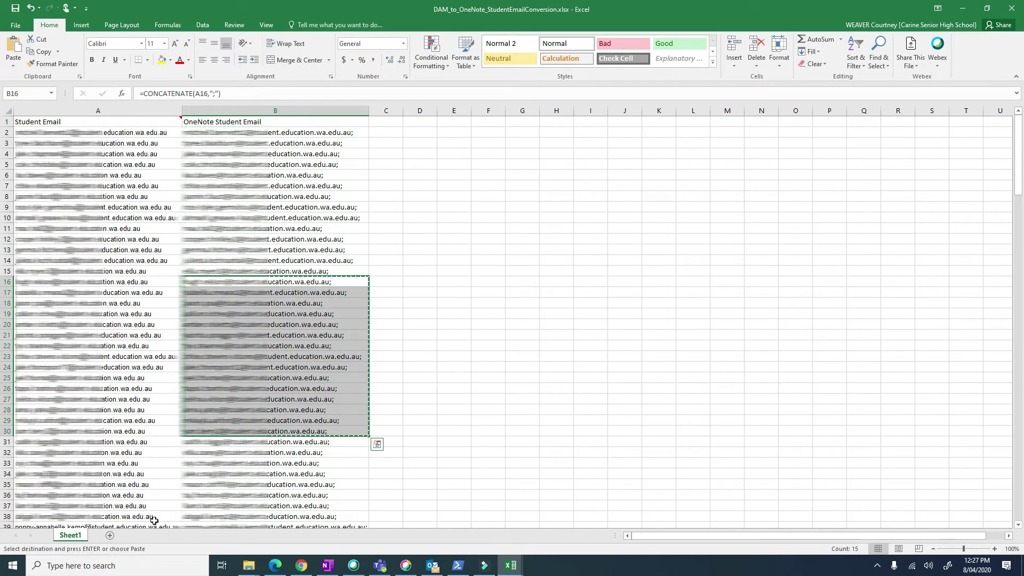
{"action": "left_click", "coordinate": [302, 566]}
{"action": "key", "text": "ctrl+v"}
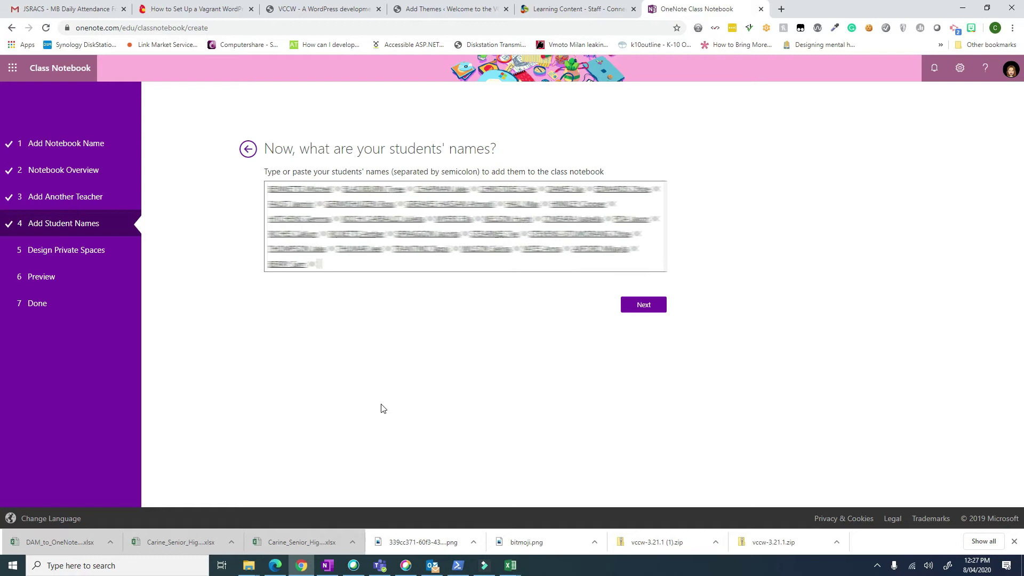
Step: Copy the converted emails in rows 31–45 of column B
{"action": "left_click", "coordinate": [515, 570]}
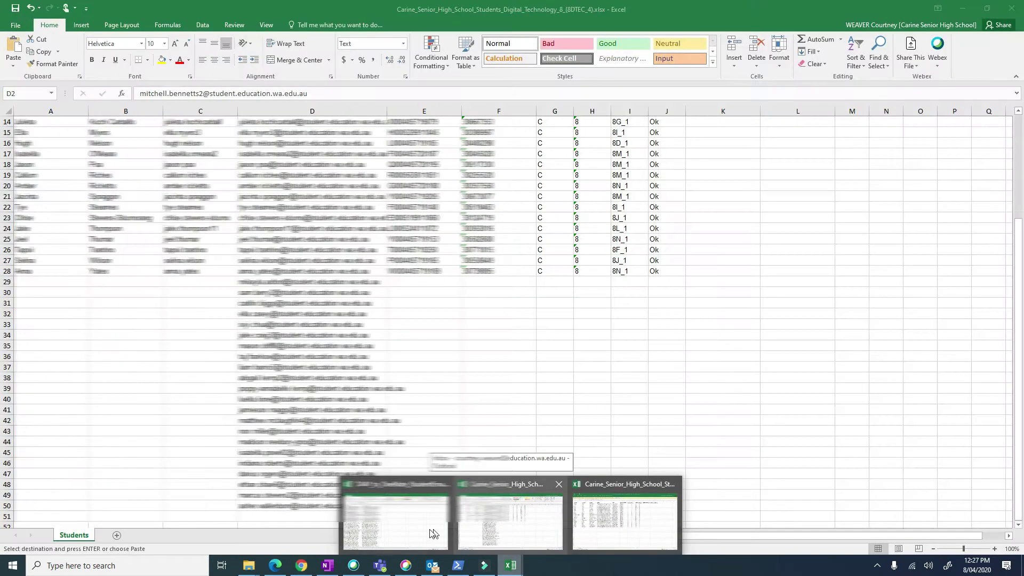
{"action": "left_click", "coordinate": [429, 531]}
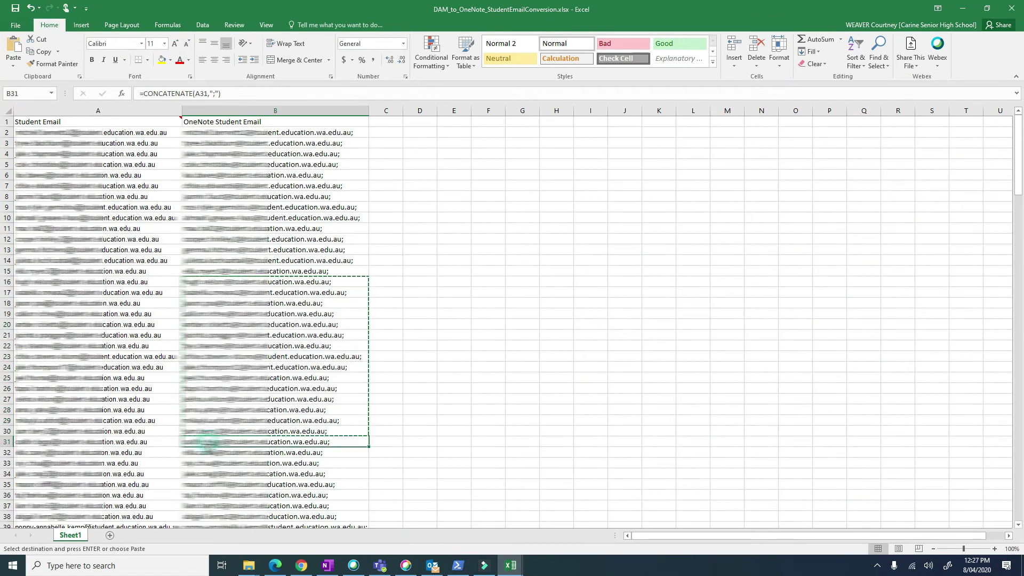
{"action": "left_click_drag", "start_coordinate": [213, 442], "coordinate": [213, 526]}
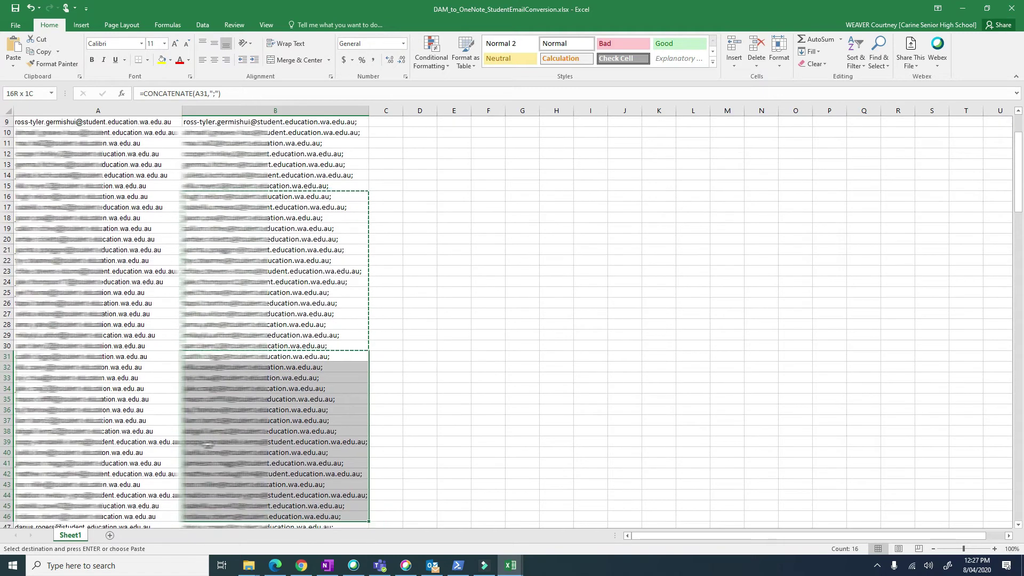
{"action": "left_click_drag", "start_coordinate": [208, 443], "coordinate": [208, 443]}
{"action": "key", "text": "ctrl+c"}
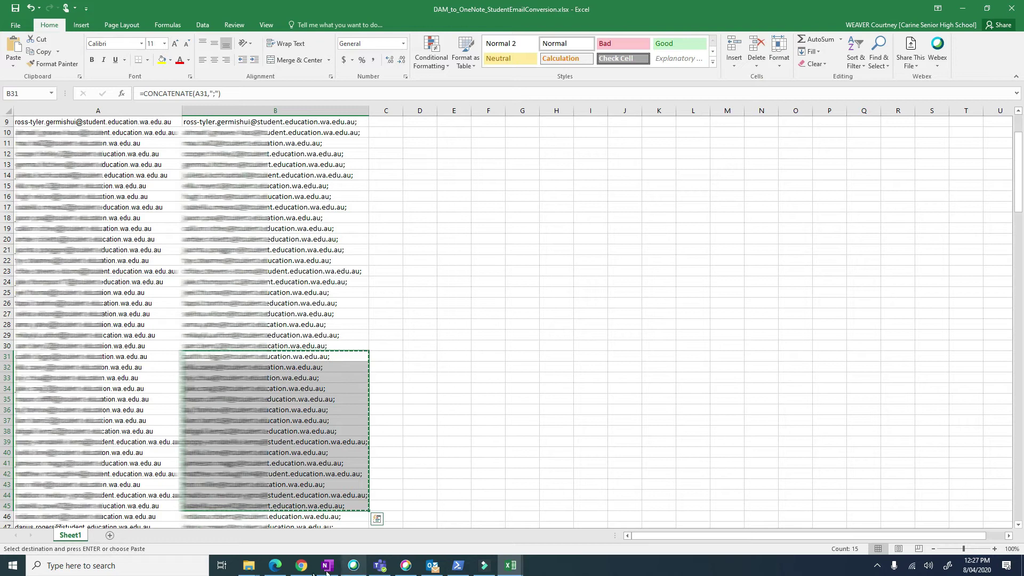
Step: Add the final batch of student emails and continue to the private spaces step
{"action": "left_click", "coordinate": [302, 565]}
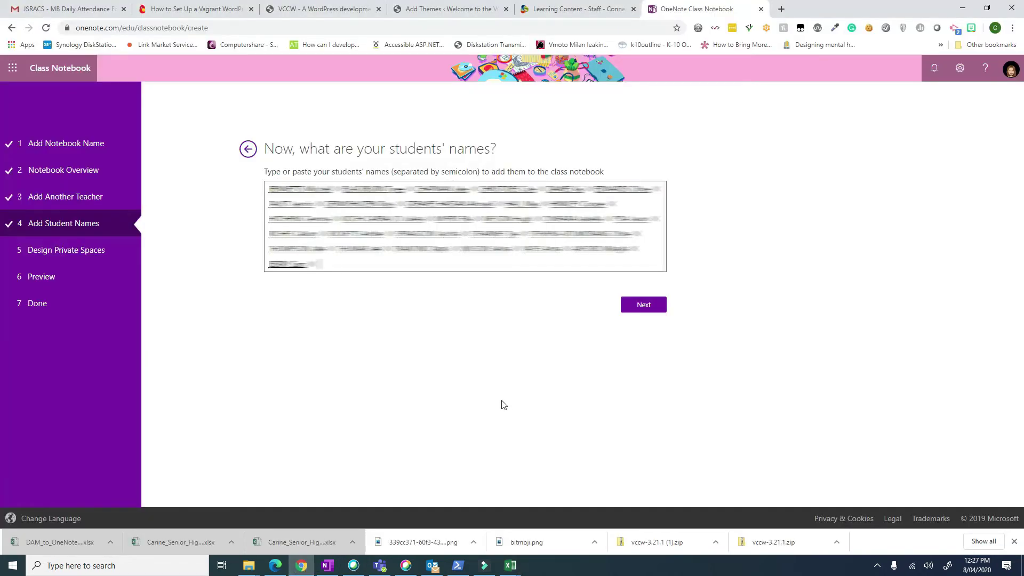
{"action": "key", "text": "ctrl+v"}
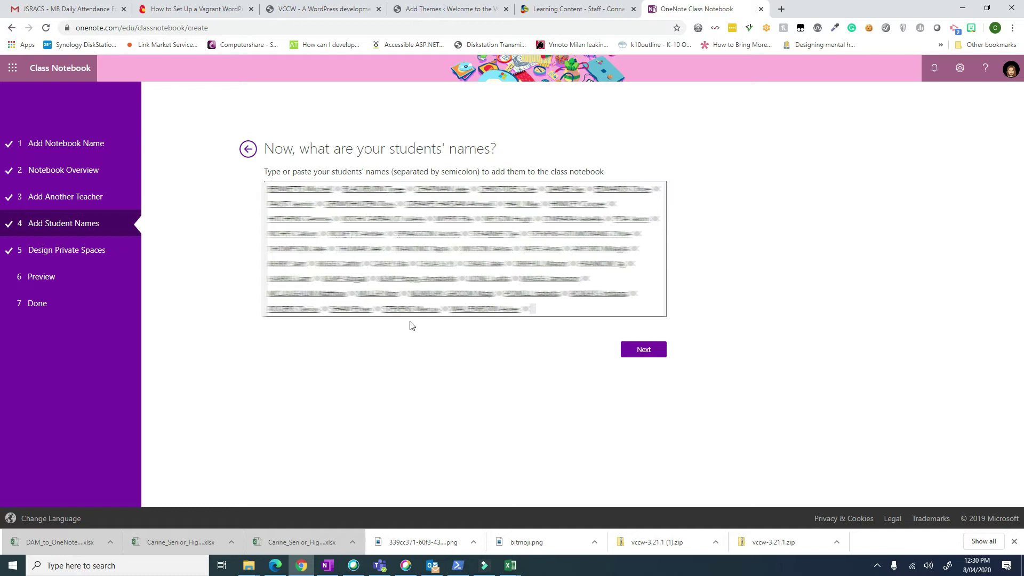
{"action": "left_click", "coordinate": [660, 355]}
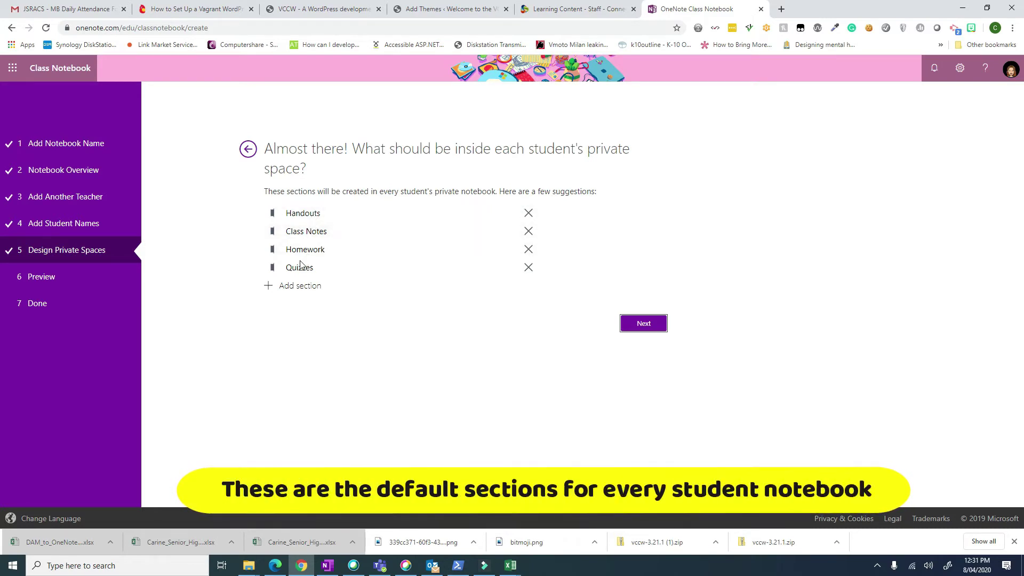
Step: Remove Homework and Quizzes, and rename Handouts to Class Work and Class Notes to Assessments
{"action": "left_click", "coordinate": [529, 251]}
{"action": "left_click", "coordinate": [529, 249]}
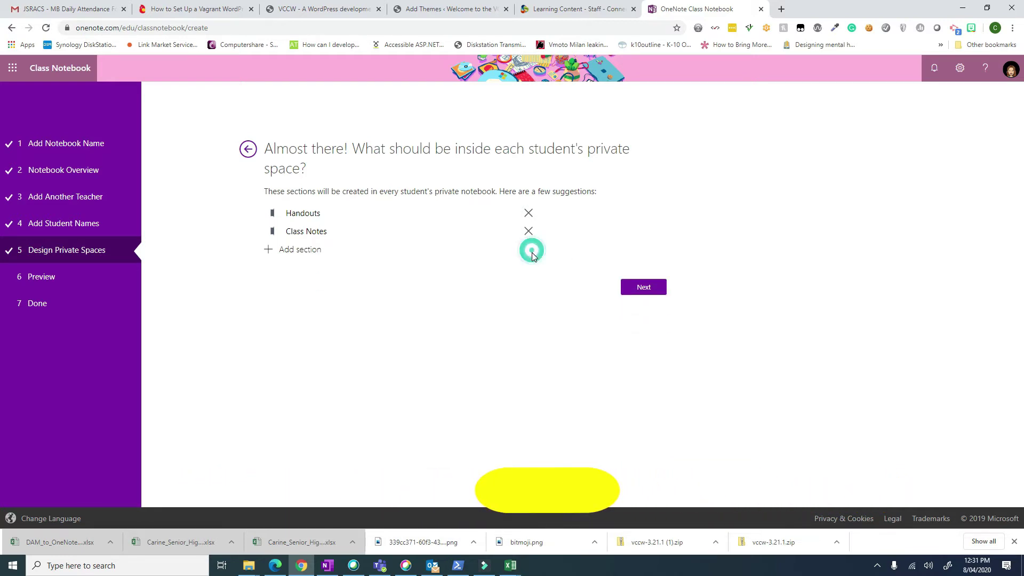
{"action": "left_click", "coordinate": [328, 212]}
{"action": "double_click", "coordinate": [329, 213]}
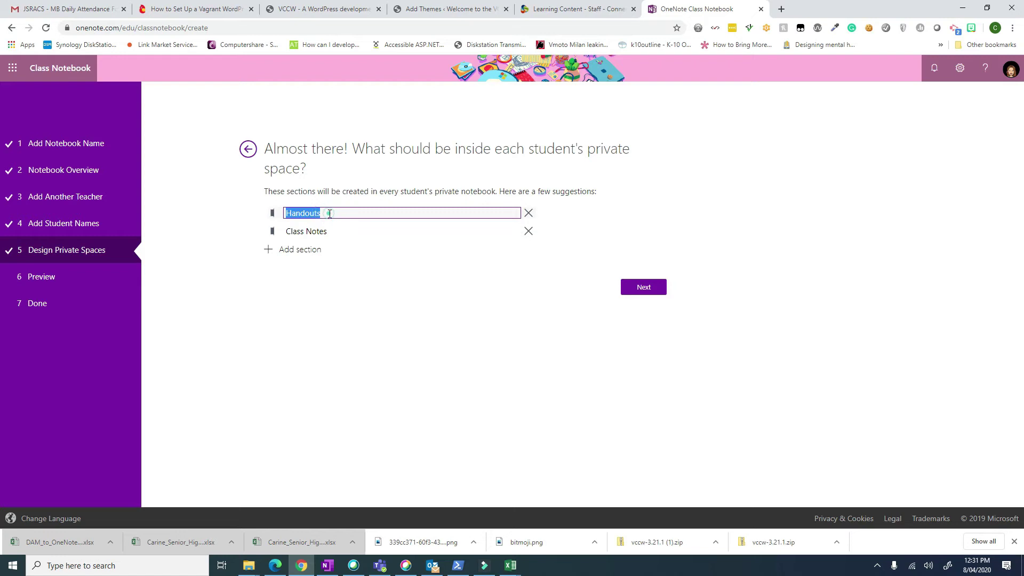
{"action": "type", "text": "Class"}
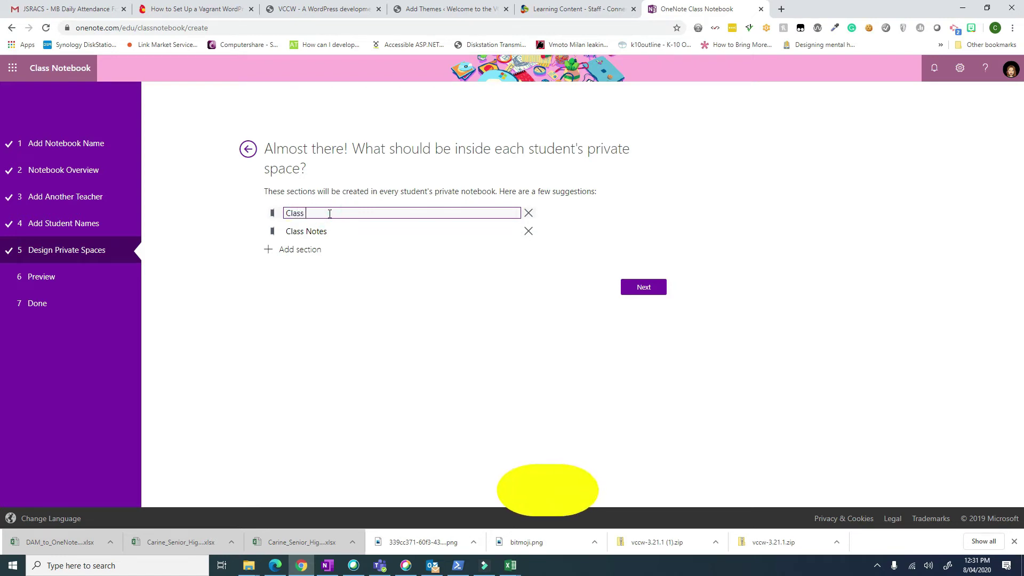
{"action": "type", "text": " Work"}
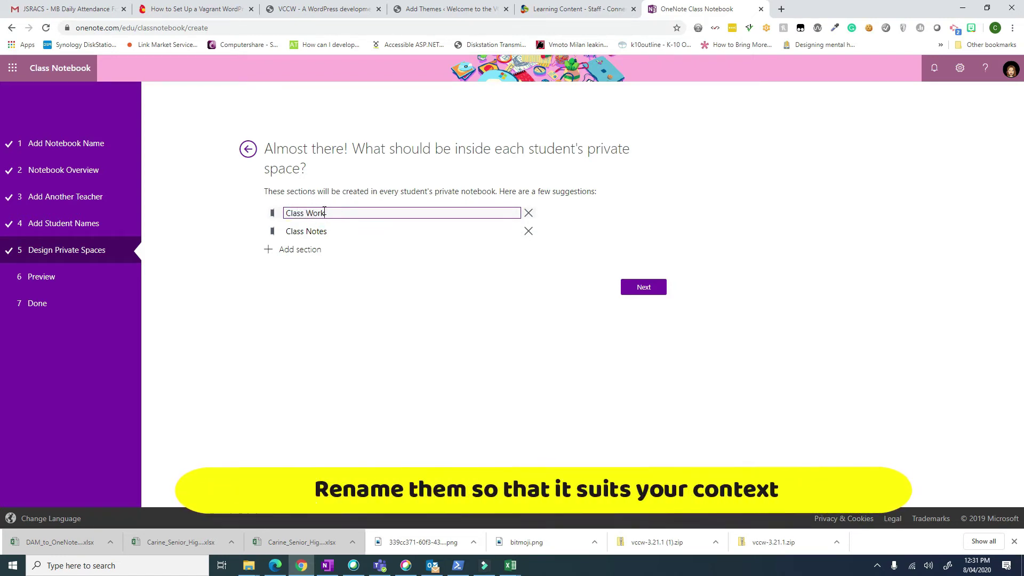
{"action": "left_click", "coordinate": [313, 230]}
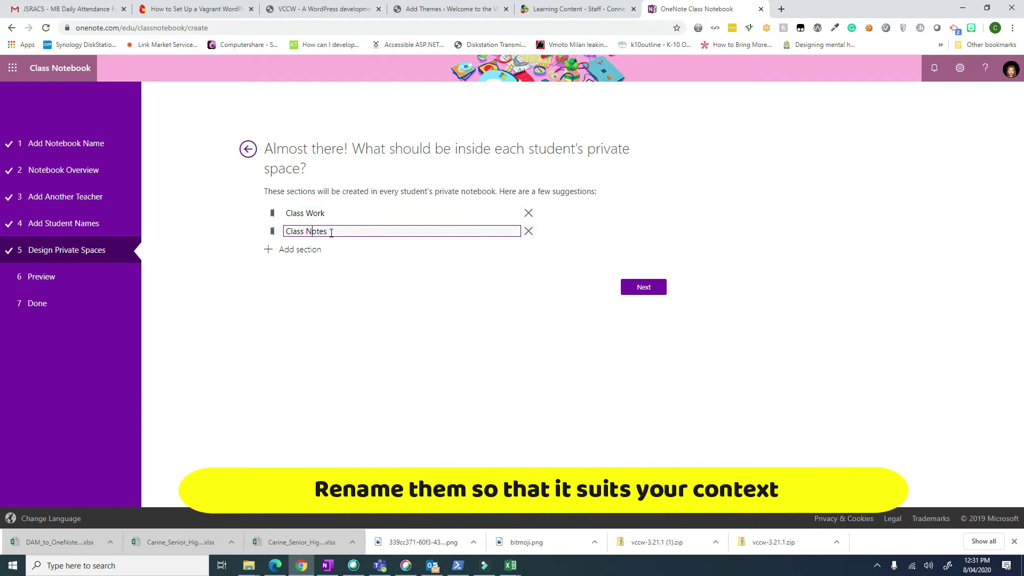
{"action": "left_click", "coordinate": [331, 230]}
{"action": "triple_click", "coordinate": [331, 231]}
{"action": "type", "text": "As"}
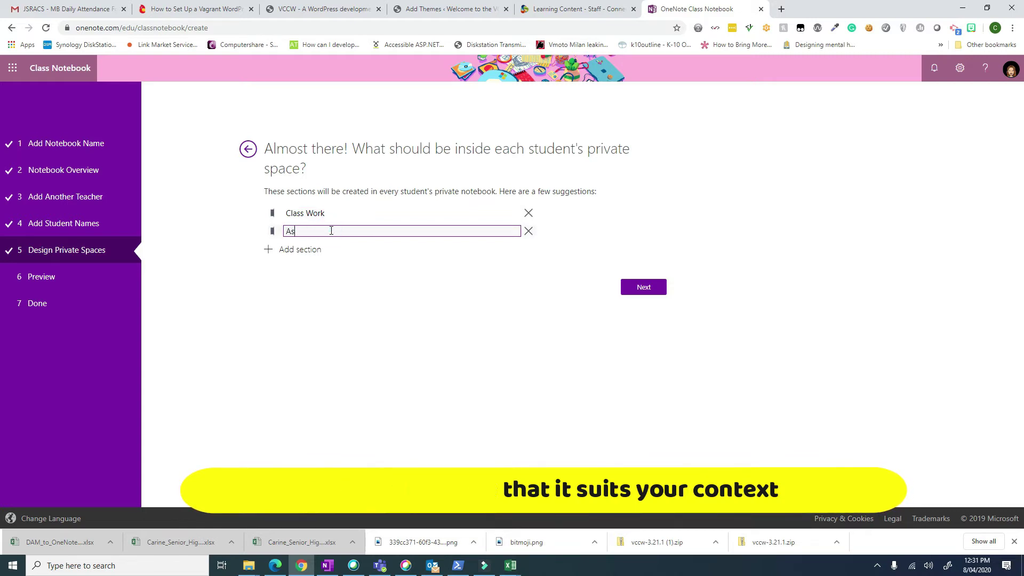
{"action": "type", "text": "sessments"}
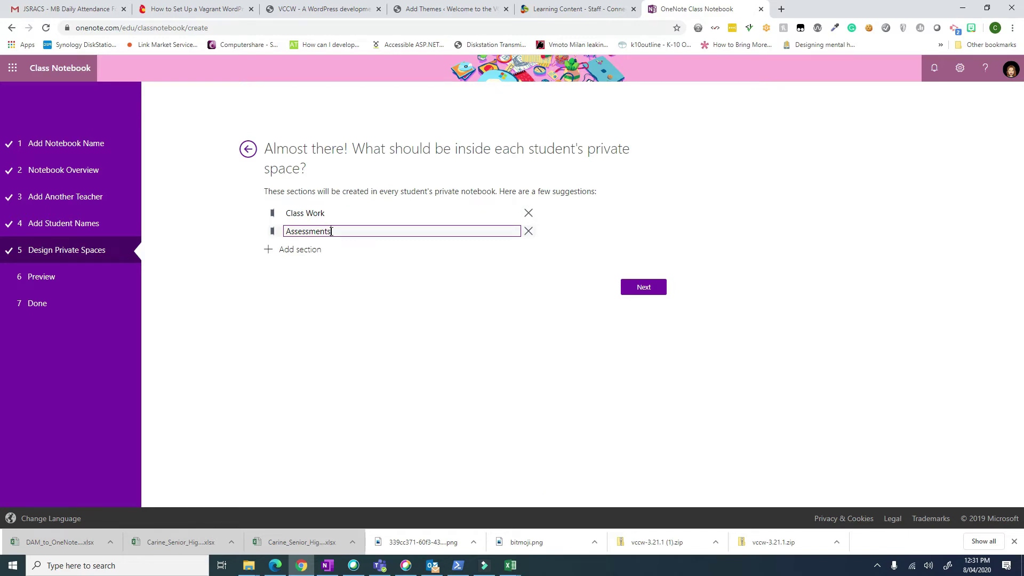
{"action": "left_click", "coordinate": [357, 277]}
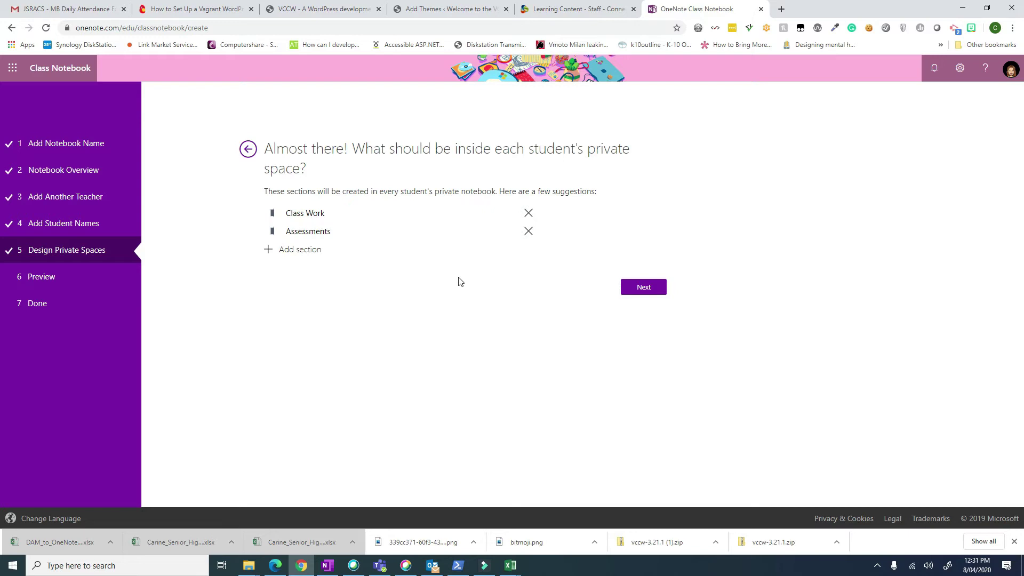
Step: Preview the student's notebook layout and create the Year 8 Digital Technologies 2020-1 notebook
{"action": "left_click", "coordinate": [652, 289]}
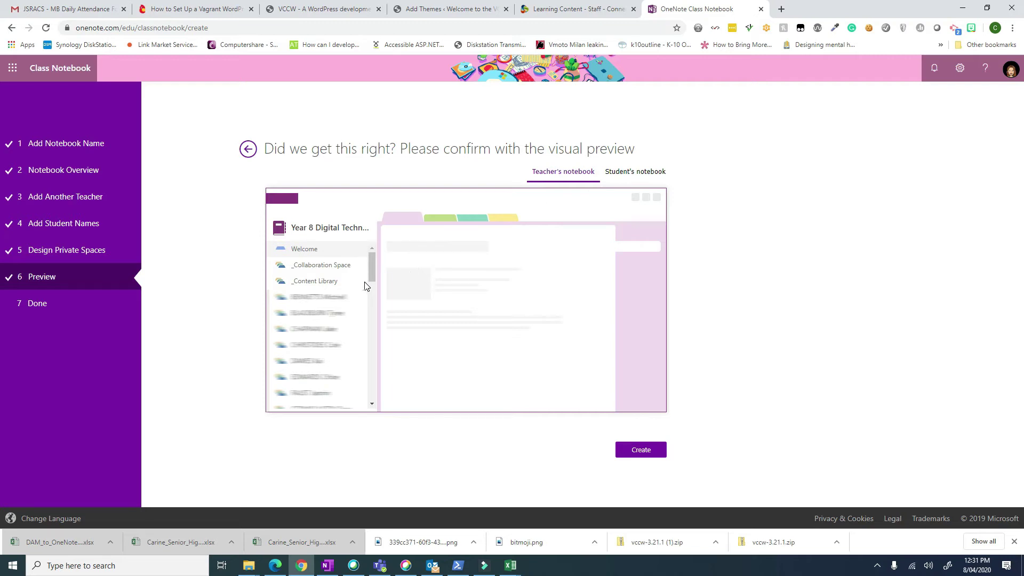
{"action": "left_click", "coordinate": [620, 174]}
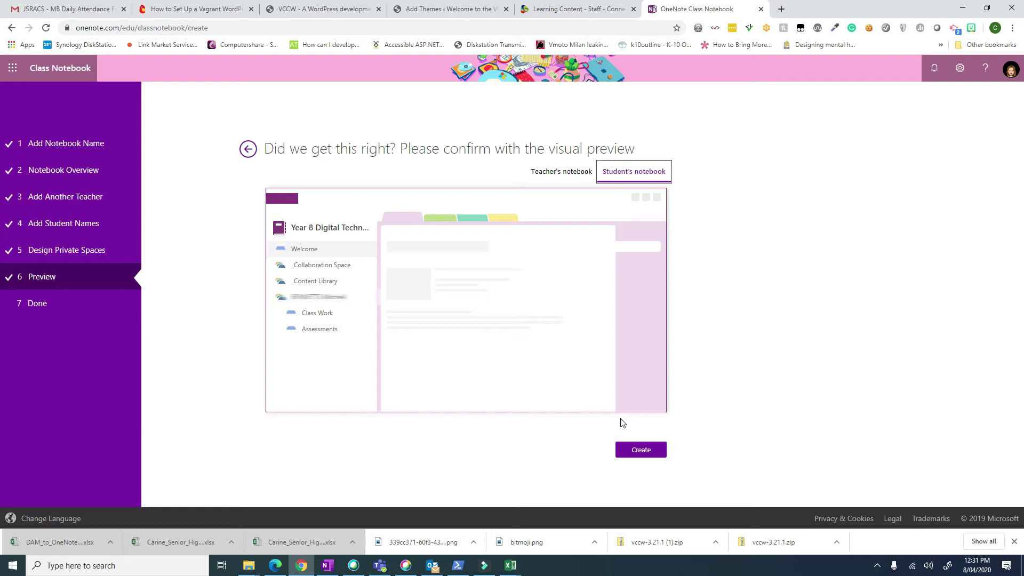
{"action": "left_click", "coordinate": [641, 451]}
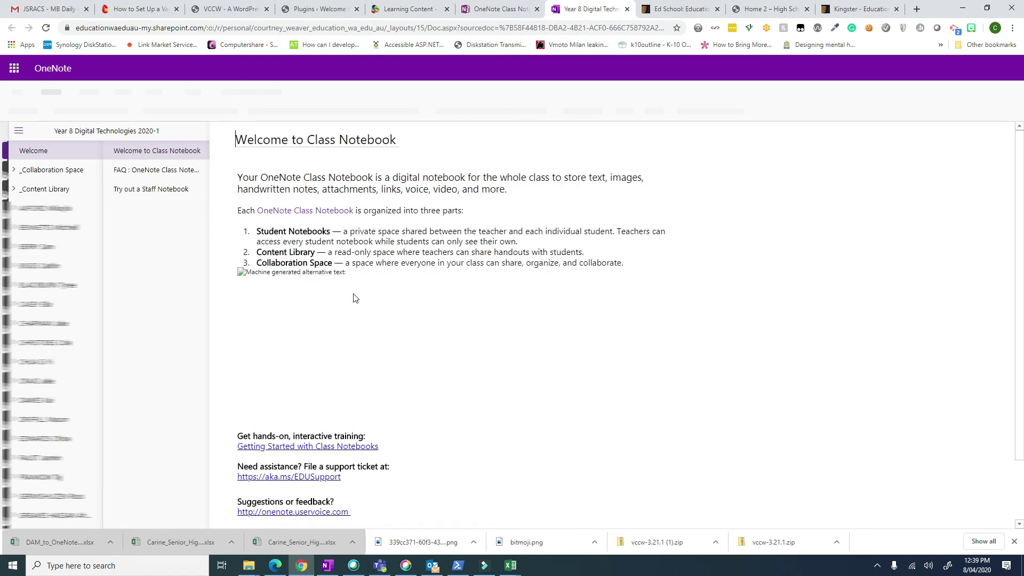
Step: Scroll through the new notebook's Welcome to Class Notebook page in OneNote Online
{"action": "scroll", "coordinate": [325, 459], "scroll_direction": "down", "scroll_amount": 2}
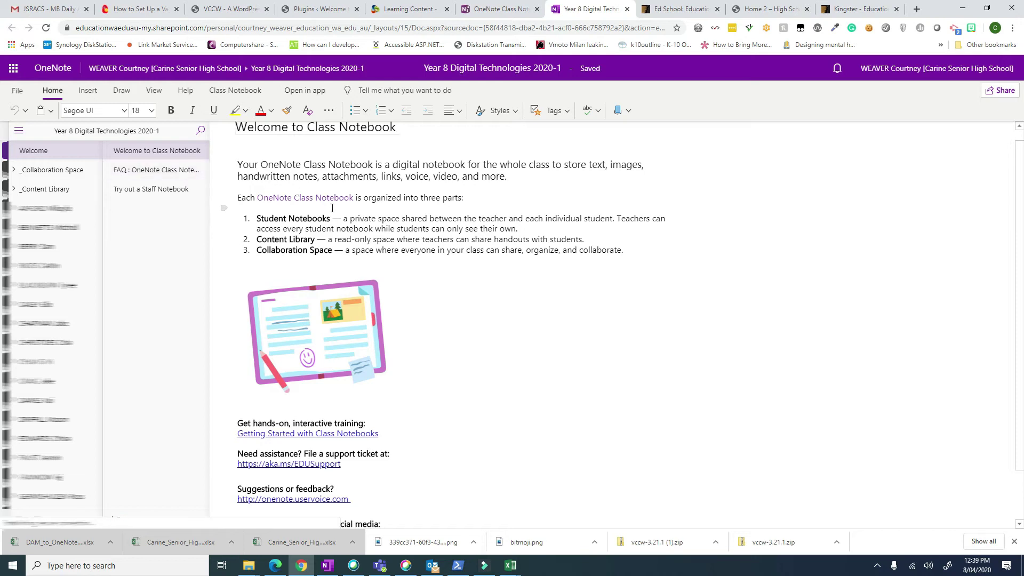
{"action": "scroll", "coordinate": [317, 268], "scroll_direction": "down", "scroll_amount": 1}
{"action": "scroll", "coordinate": [317, 268], "scroll_direction": "up", "scroll_amount": 1}
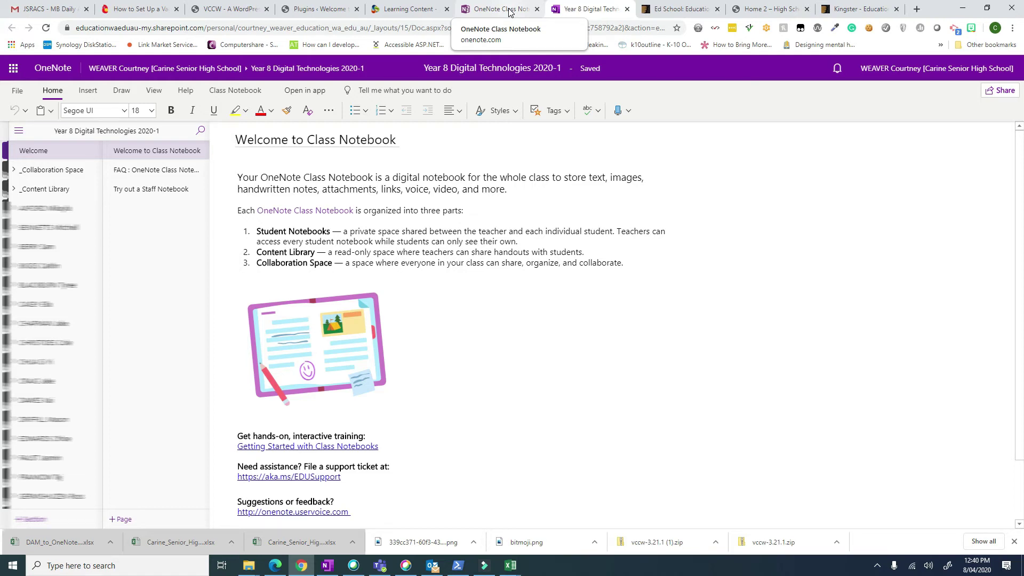
Step: Open the Manage notebooks page for Year 8 Digital Technologies 2020-1 from the Class Notebook app
{"action": "left_click", "coordinate": [502, 9]}
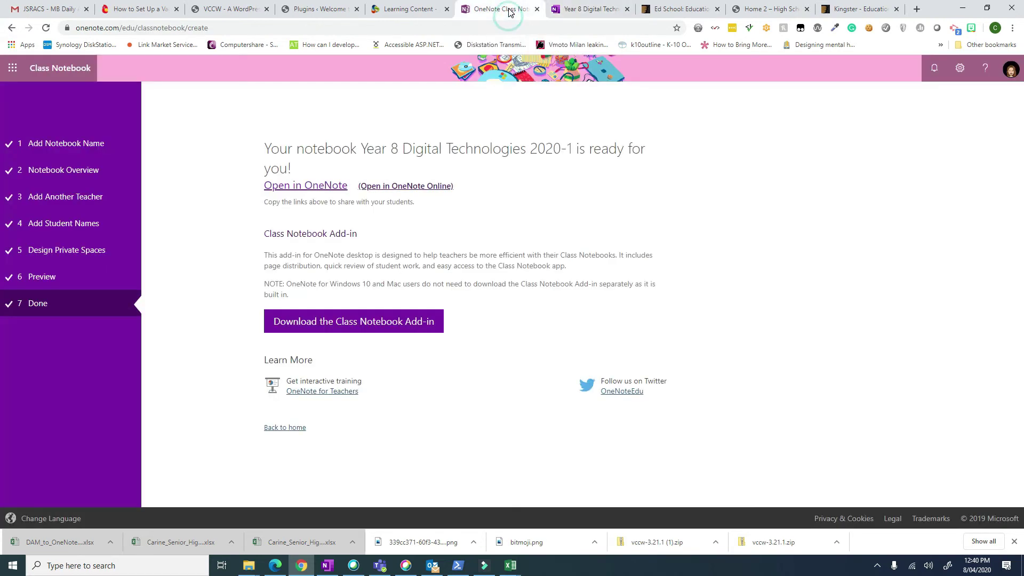
{"action": "left_click", "coordinate": [12, 73]}
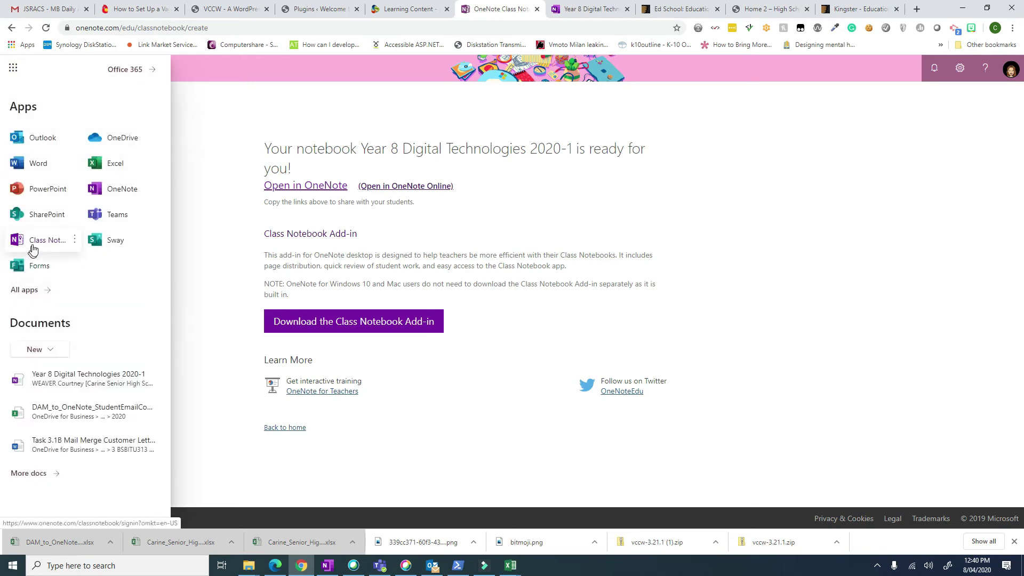
{"action": "left_click", "coordinate": [40, 241]}
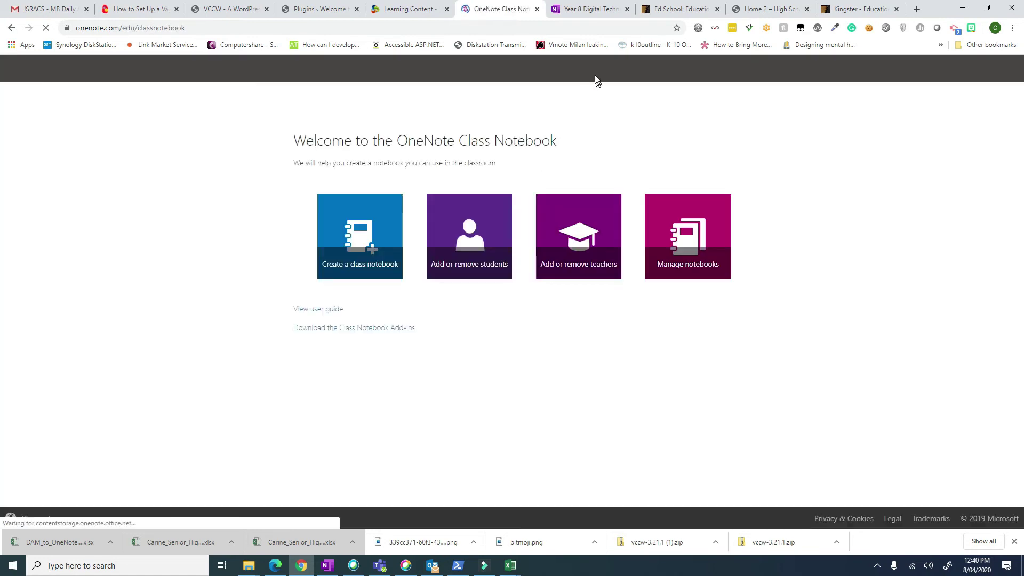
{"action": "left_click", "coordinate": [700, 257]}
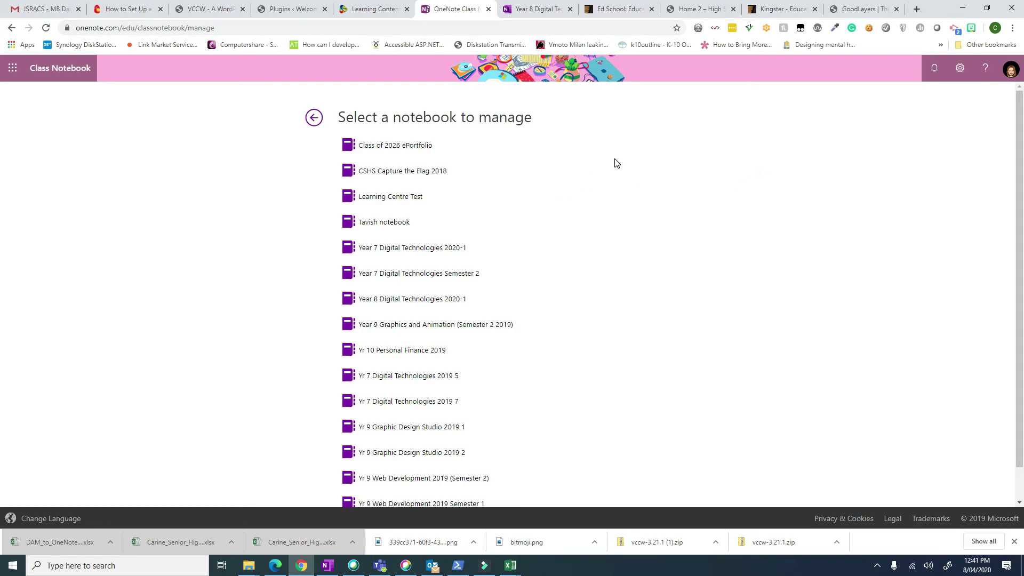
{"action": "scroll", "coordinate": [616, 162], "scroll_direction": "down", "scroll_amount": 1}
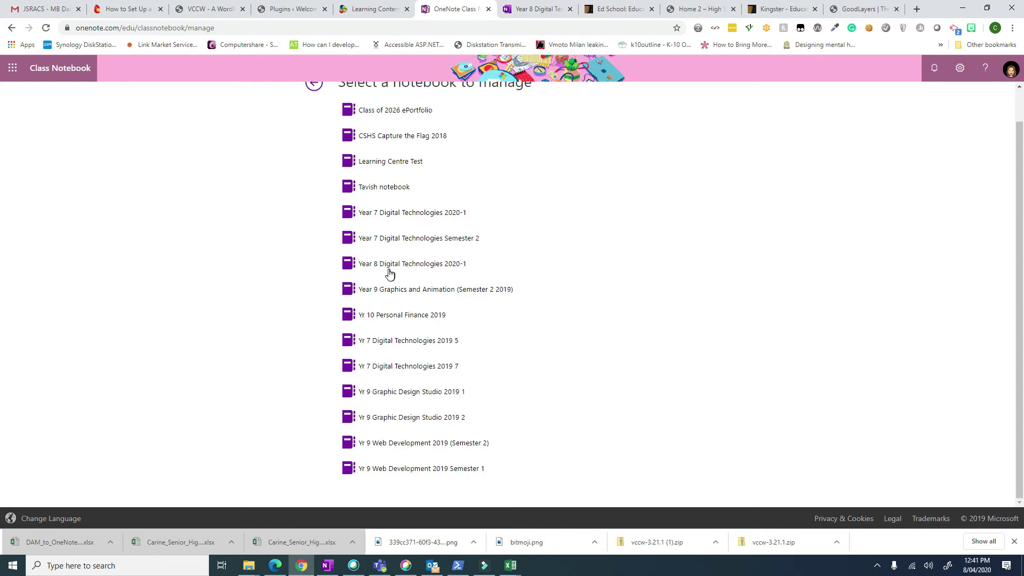
{"action": "left_click", "coordinate": [442, 268]}
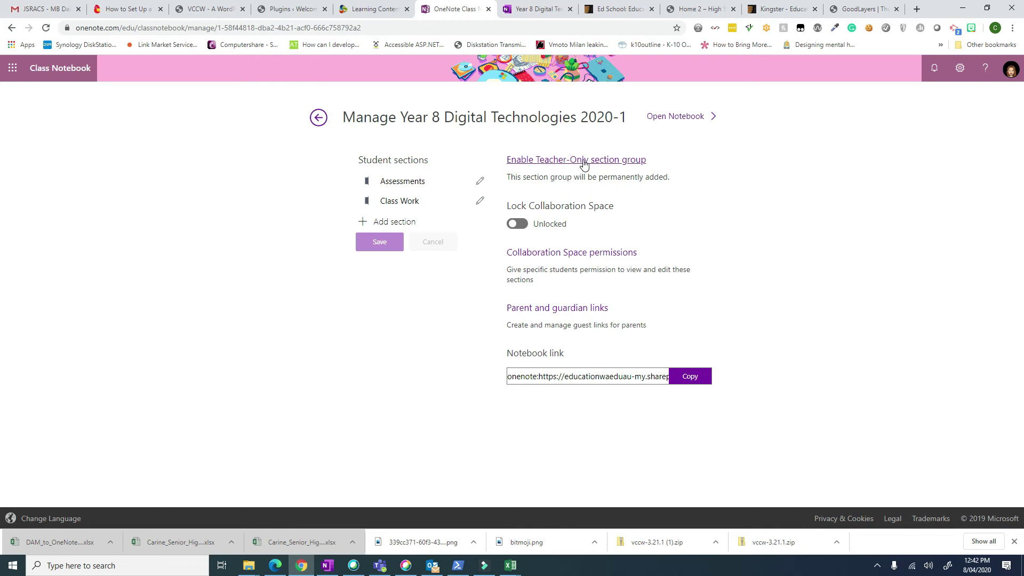
Step: Enable the Teacher-Only section group and lock the Collaboration Space
{"action": "left_click", "coordinate": [584, 161]}
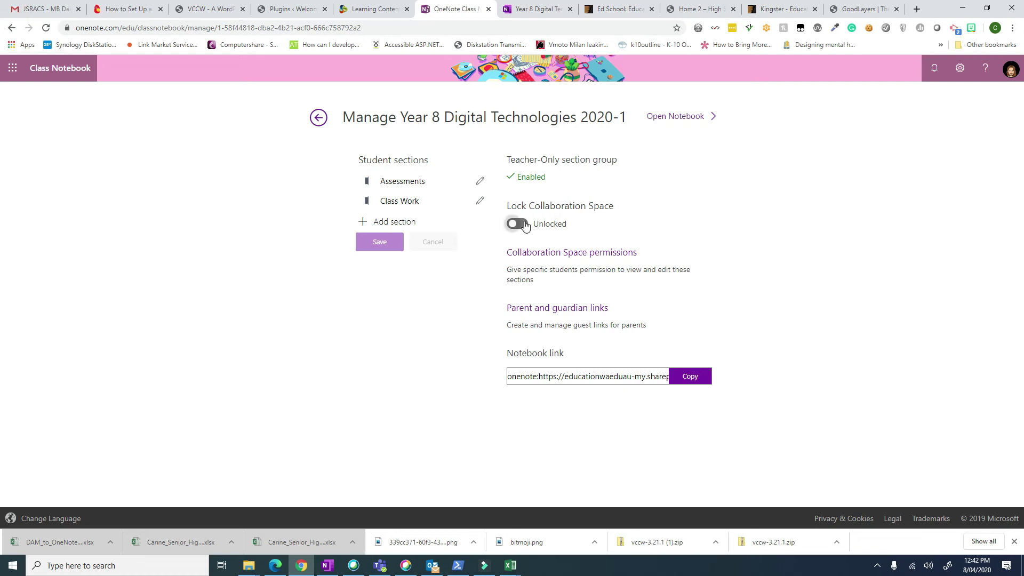
{"action": "left_click", "coordinate": [520, 224]}
Step: Return to the notebook tab and reload it to show the _Teacher Only group
{"action": "left_click", "coordinate": [539, 8]}
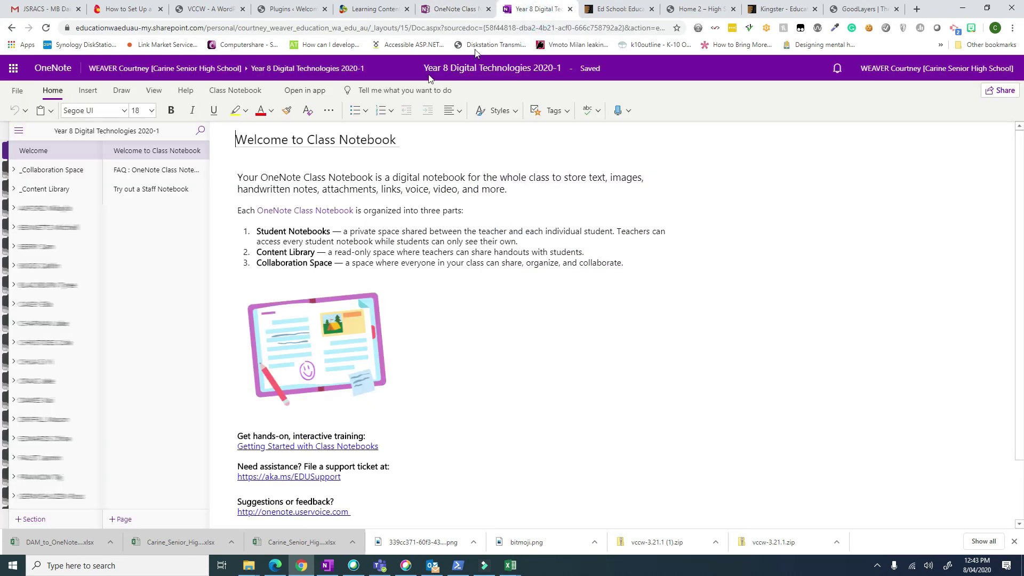
{"action": "left_click", "coordinate": [47, 27]}
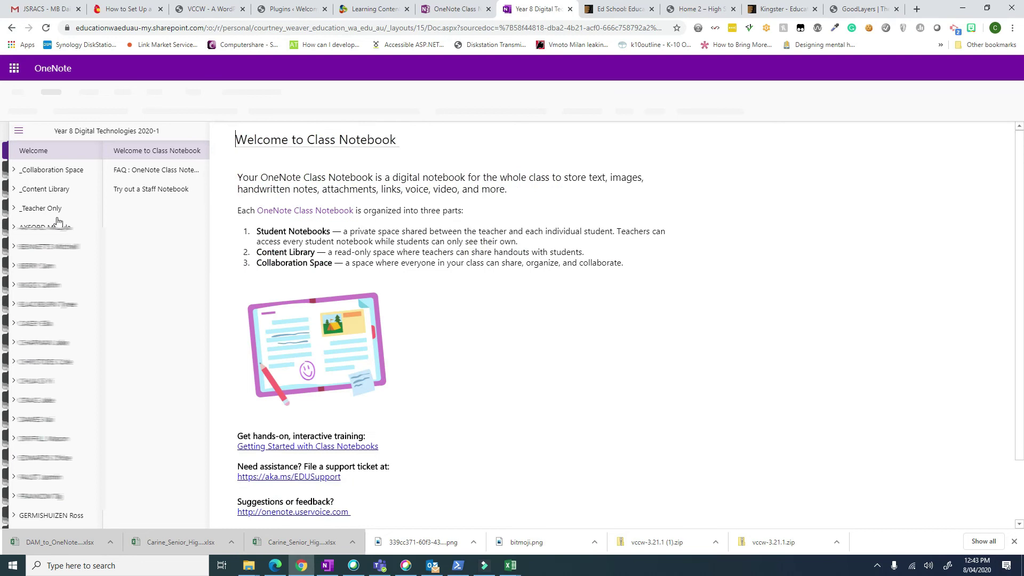
Step: Expand _Teacher Only and view its getting-started section page
{"action": "left_click", "coordinate": [16, 209]}
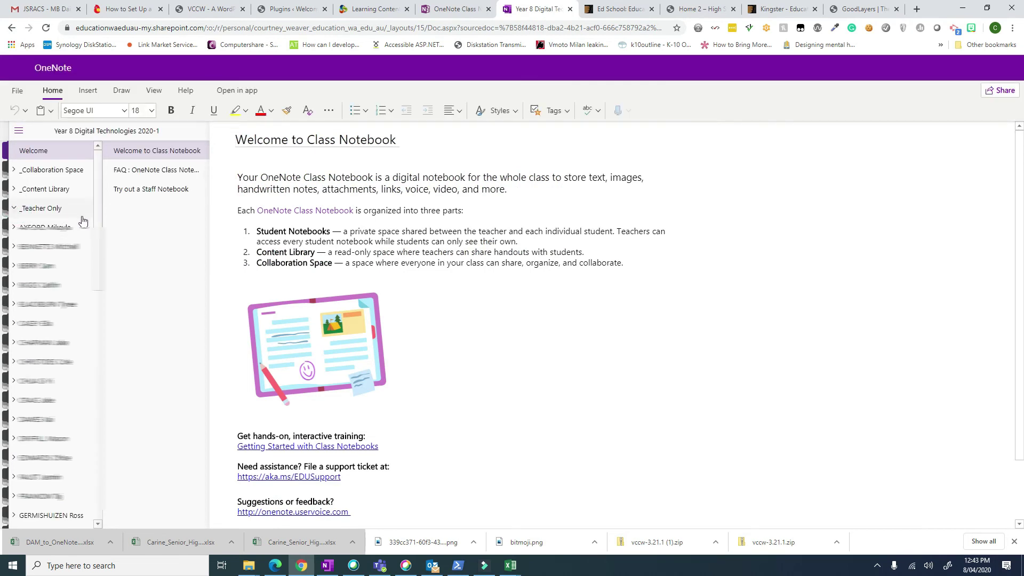
{"action": "left_click", "coordinate": [66, 213]}
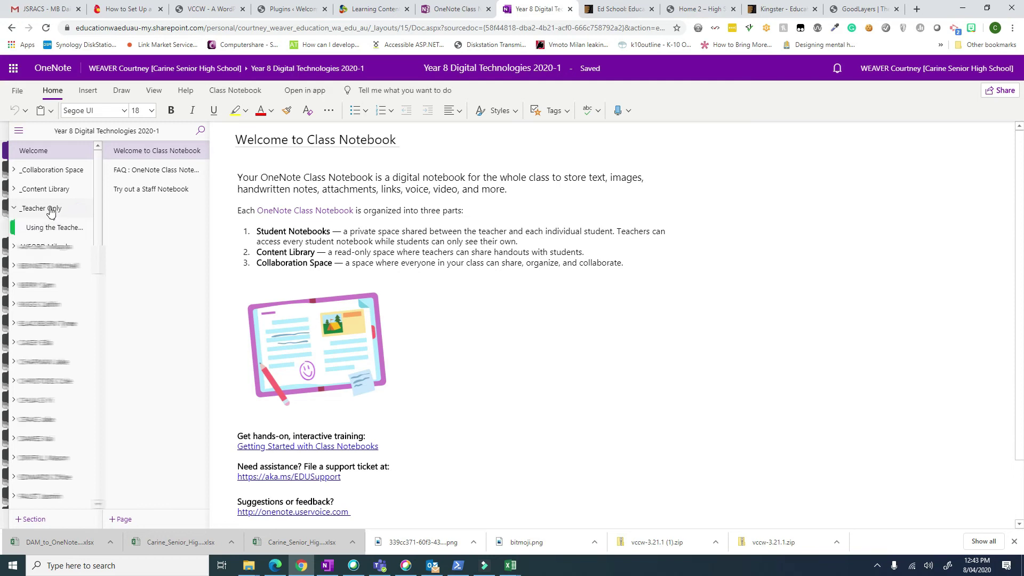
{"action": "left_click", "coordinate": [37, 229]}
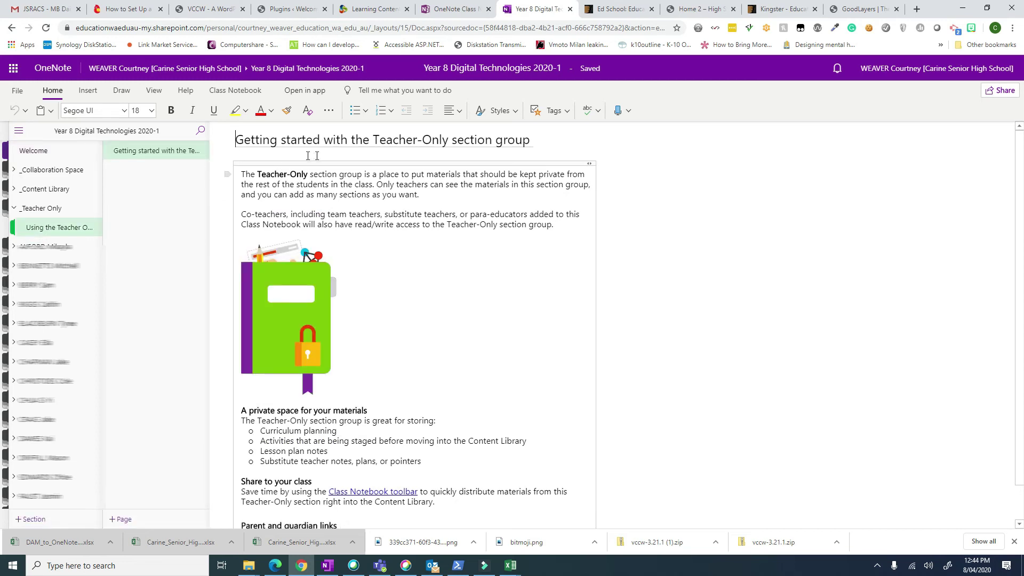
{"action": "scroll", "coordinate": [357, 210], "scroll_direction": "down", "scroll_amount": 1}
{"action": "scroll", "coordinate": [354, 207], "scroll_direction": "up", "scroll_amount": 1}
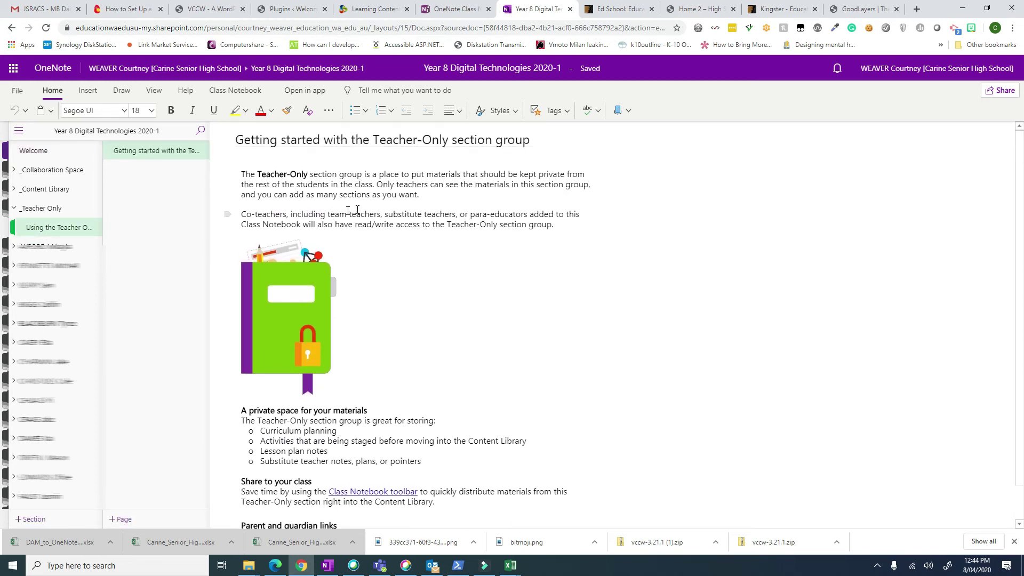
Step: View the Content Library and Collaboration Space intro pages, then open a student's Class Work
{"action": "left_click", "coordinate": [15, 190]}
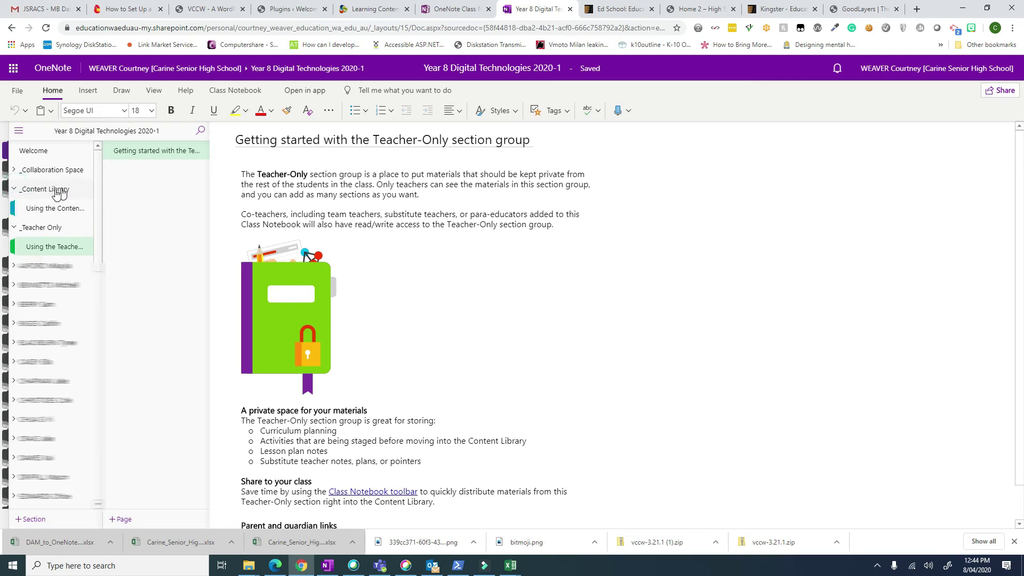
{"action": "left_click", "coordinate": [49, 211]}
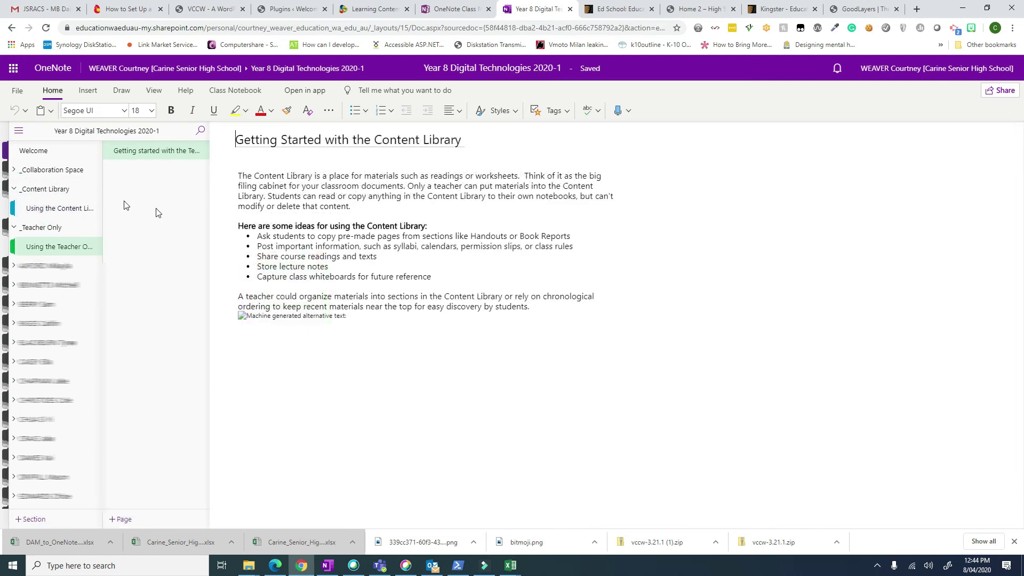
{"action": "left_click", "coordinate": [15, 170]}
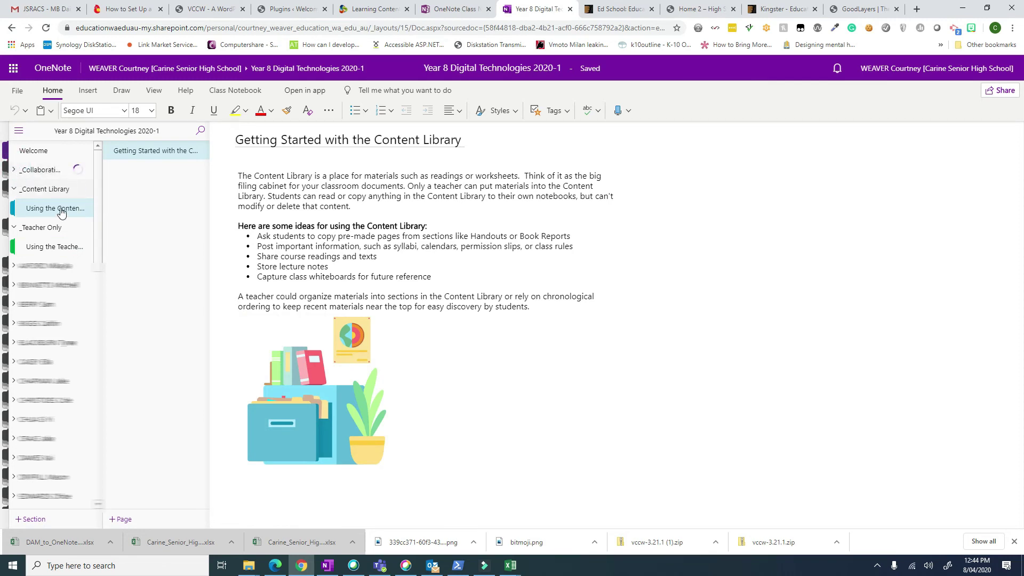
{"action": "left_click", "coordinate": [59, 189]}
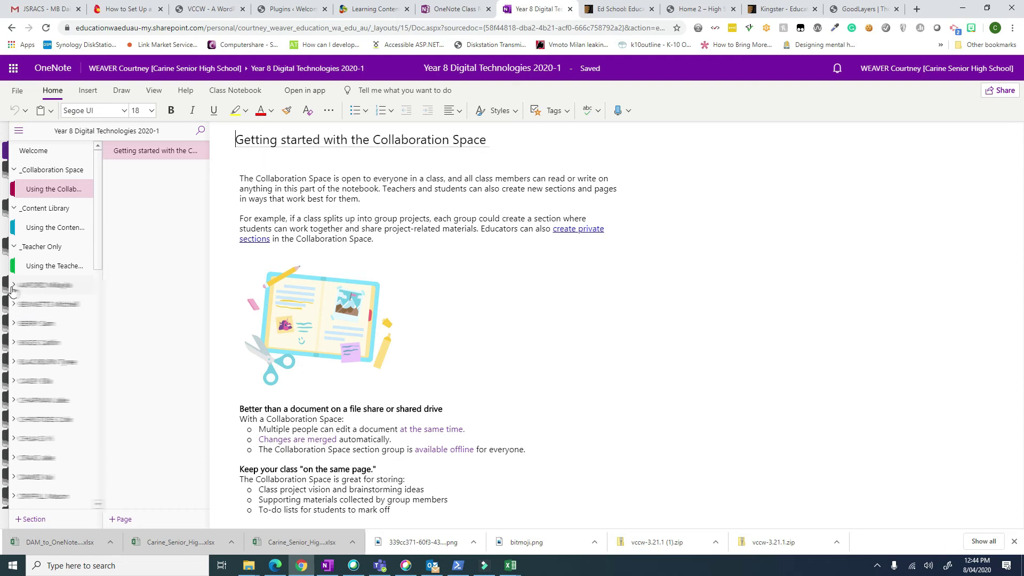
{"action": "left_click", "coordinate": [63, 287]}
{"action": "left_click", "coordinate": [51, 308]}
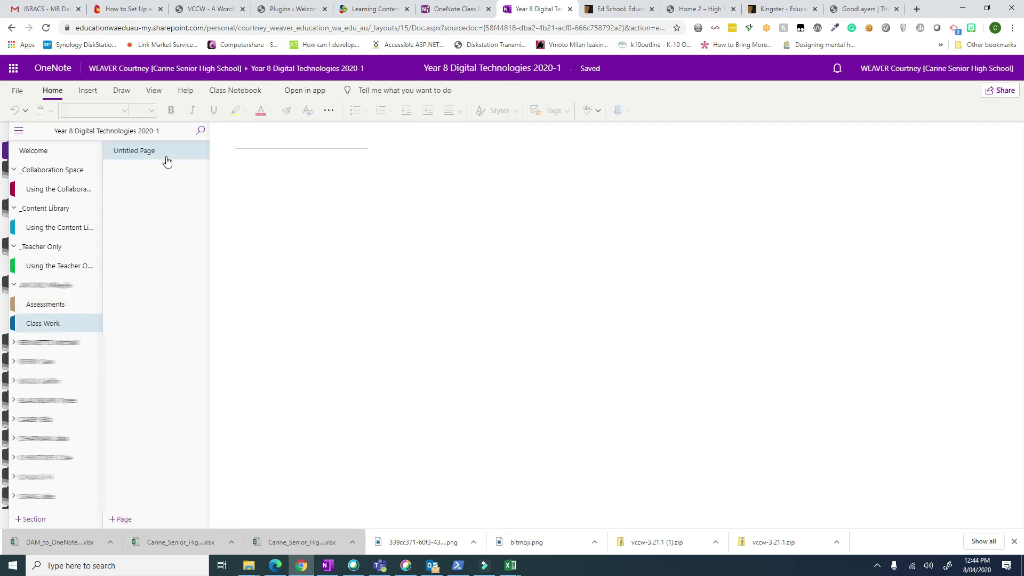
Step: View the student's Assessments section, then return to the Teacher-Only getting-started page
{"action": "left_click", "coordinate": [54, 305]}
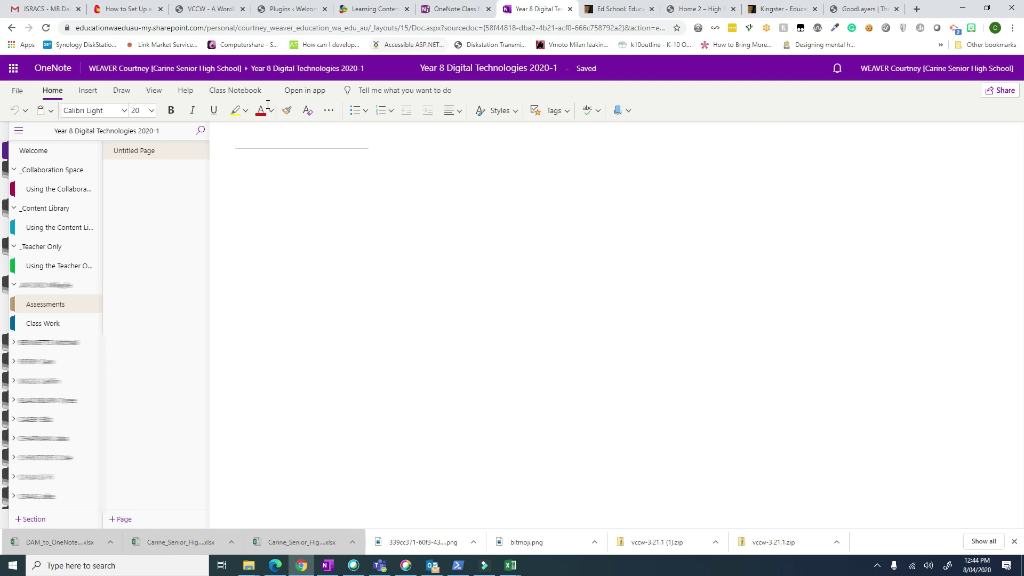
{"action": "left_click", "coordinate": [43, 267]}
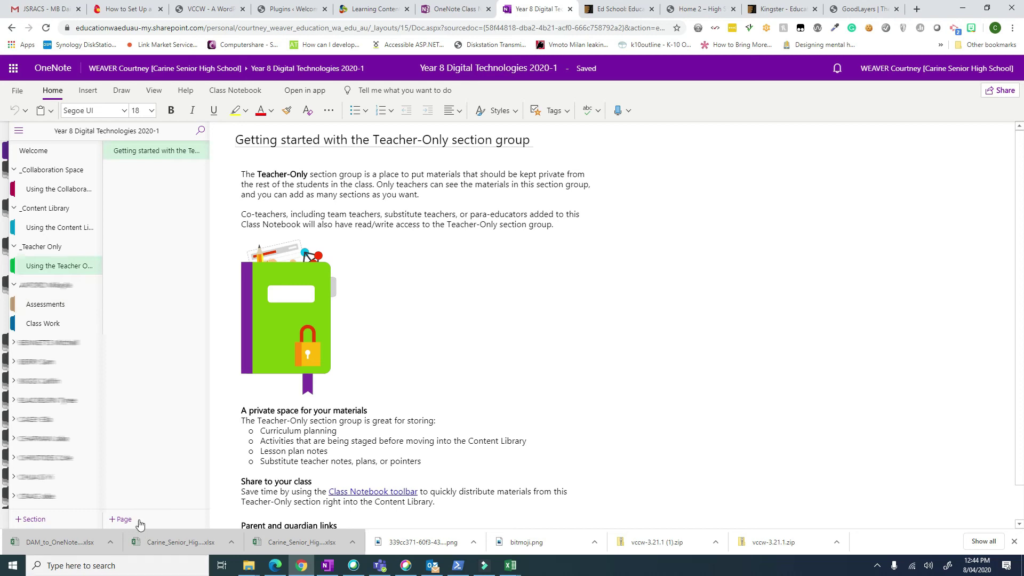
Step: Add a page titled Binary Encoding with pasted body content and two numbered questions
{"action": "left_click", "coordinate": [122, 519]}
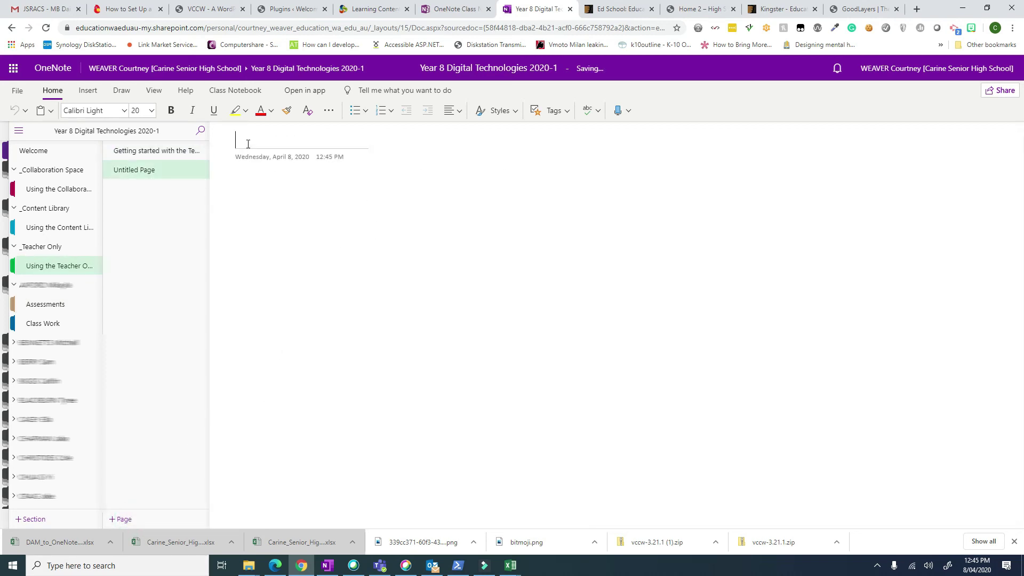
{"action": "type", "text": "Binary "}
{"action": "type", "text": "Encod"}
{"action": "type", "text": "ing"}
{"action": "key", "text": "Return"}
{"action": "type", "text": "This is some information about Binary Encoding."}
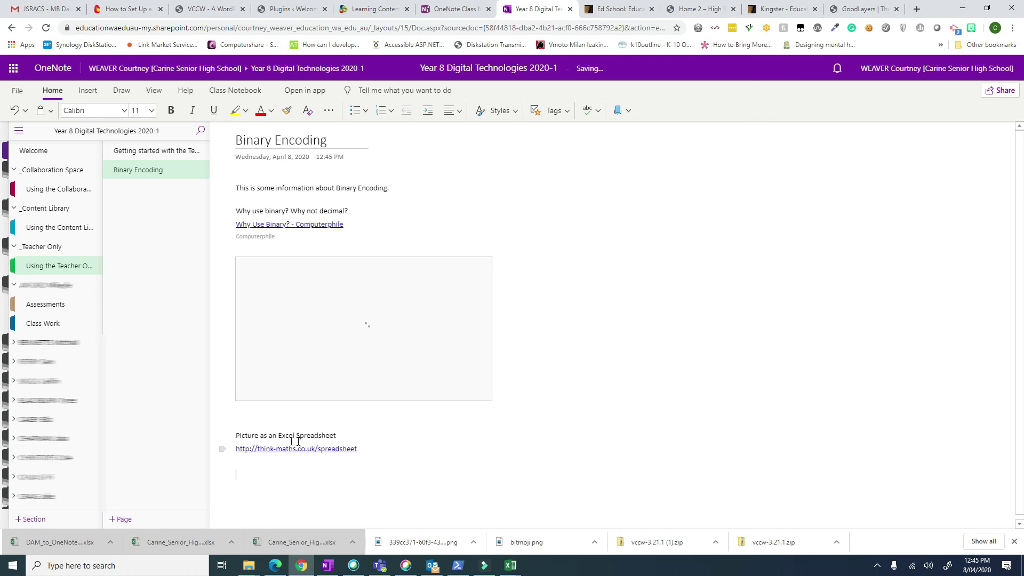
{"action": "mouse_move", "coordinate": [320, 449]}
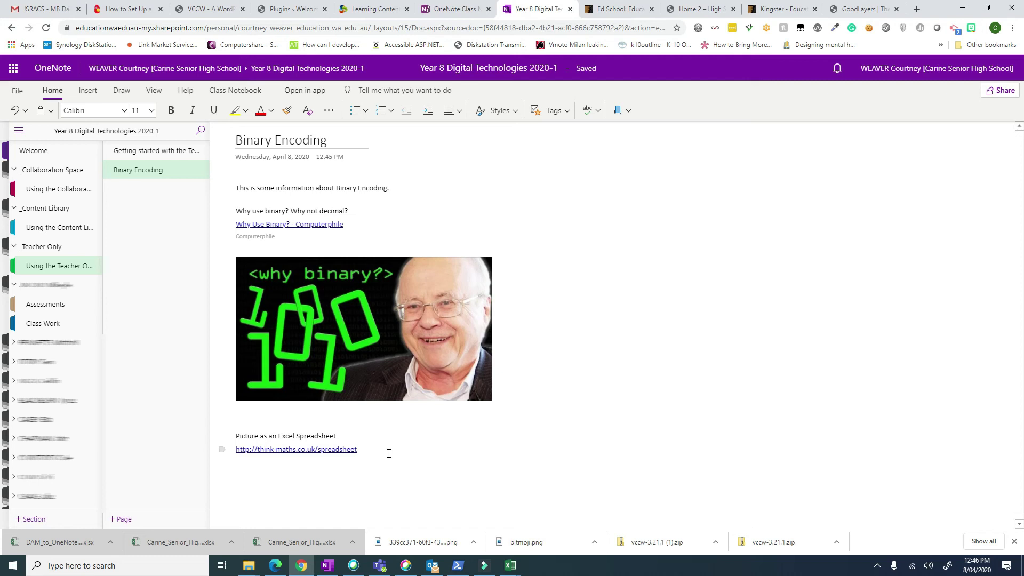
{"action": "type", "text": "What is binary encoding? Why do computers use Binary instead of decimal?"}
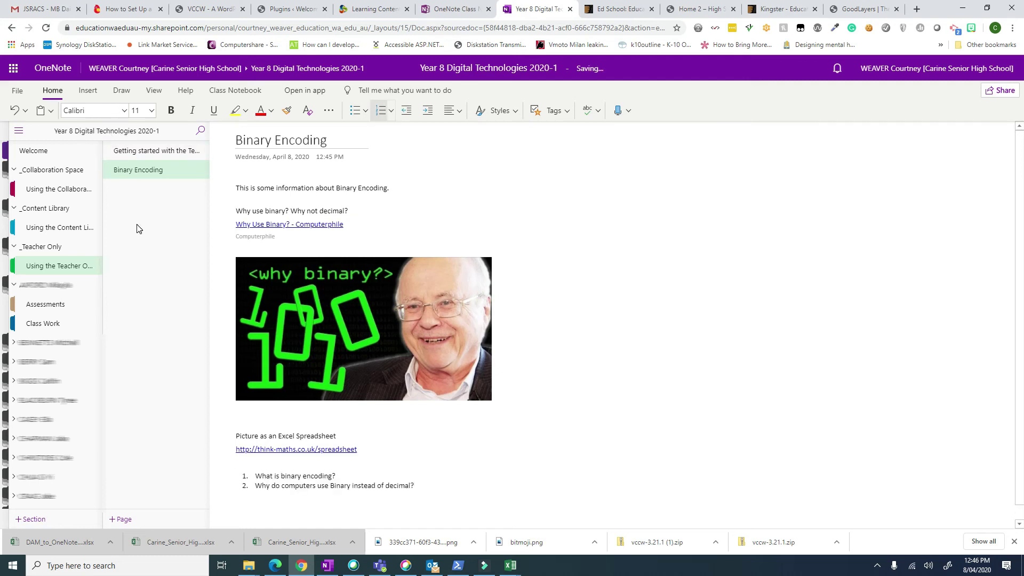
{"action": "left_click", "coordinate": [349, 475]}
Step: Insert a 1x4 table and move both questions into its rows
{"action": "left_click", "coordinate": [89, 90]}
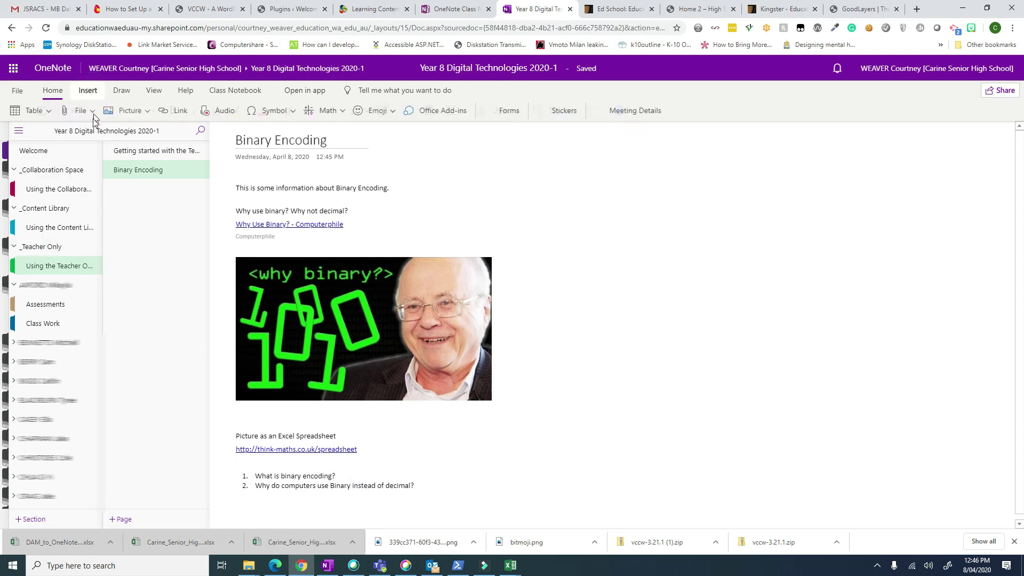
{"action": "left_click", "coordinate": [35, 115]}
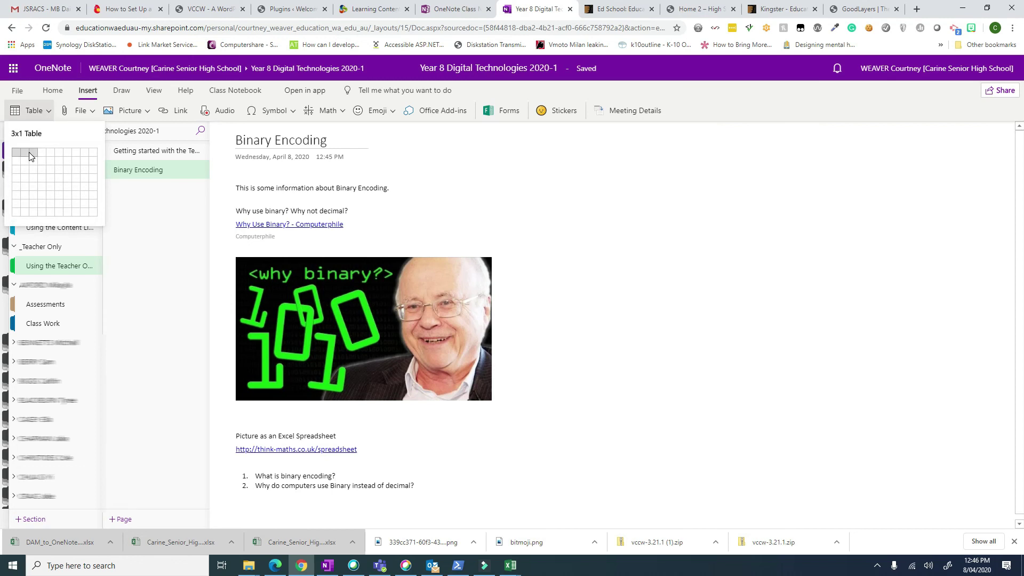
{"action": "left_click", "coordinate": [18, 179]}
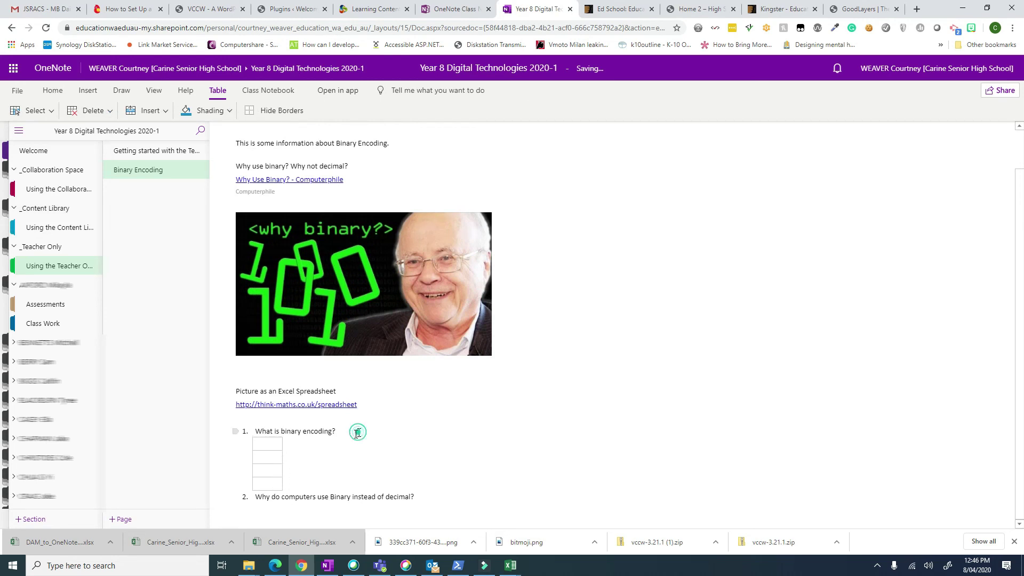
{"action": "triple_click", "coordinate": [254, 425]}
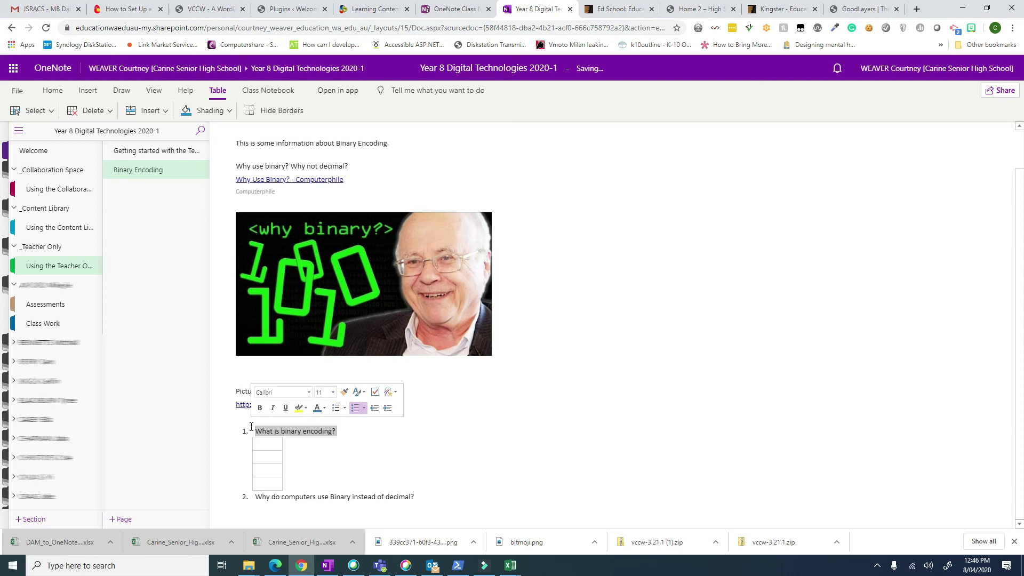
{"action": "left_click_drag", "start_coordinate": [263, 451], "coordinate": [263, 448]}
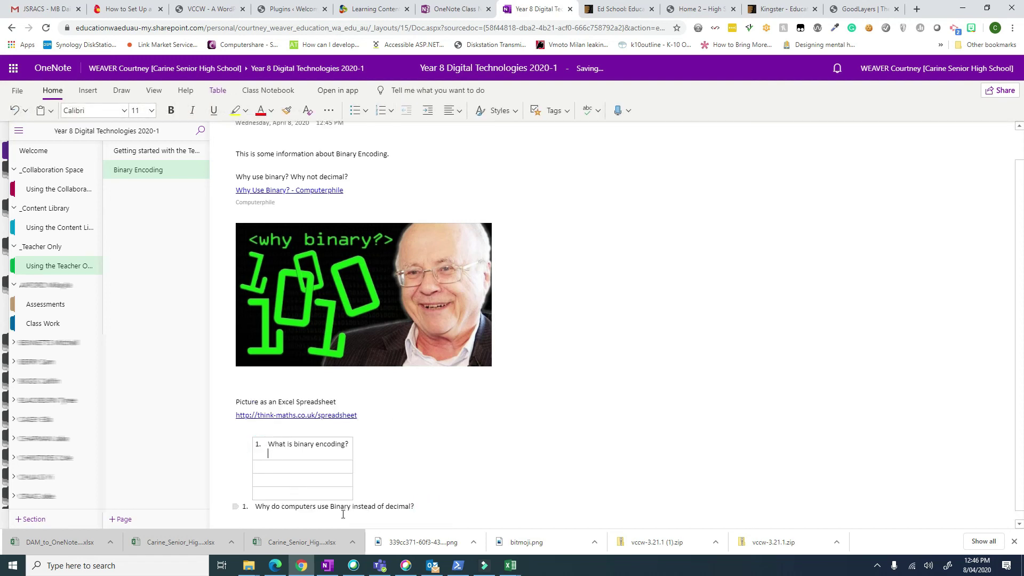
{"action": "left_click_drag", "start_coordinate": [419, 507], "coordinate": [257, 497]}
{"action": "key", "text": "ctrl+x"}
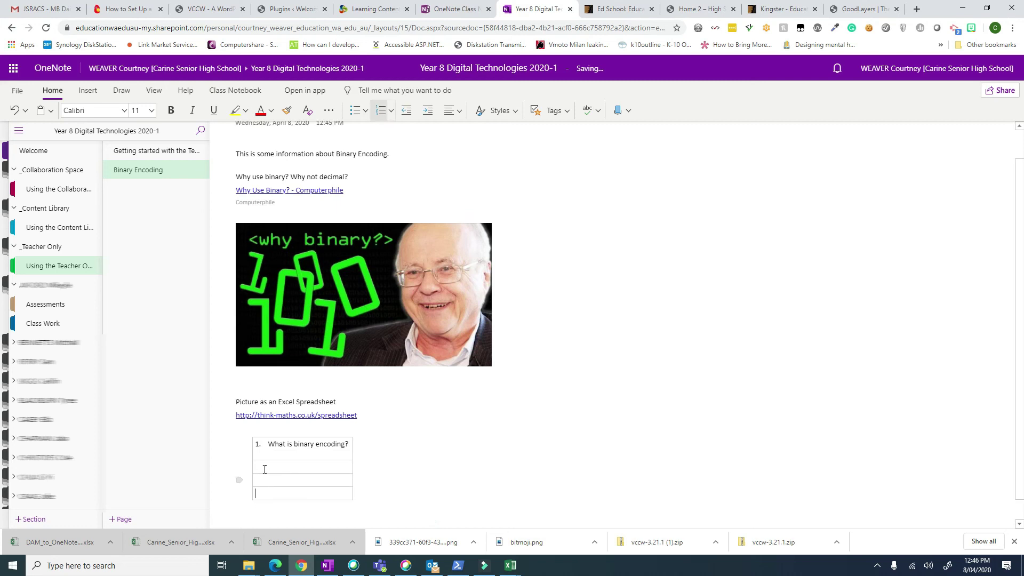
{"action": "left_click", "coordinate": [262, 468]}
{"action": "key", "text": "ctrl+v"}
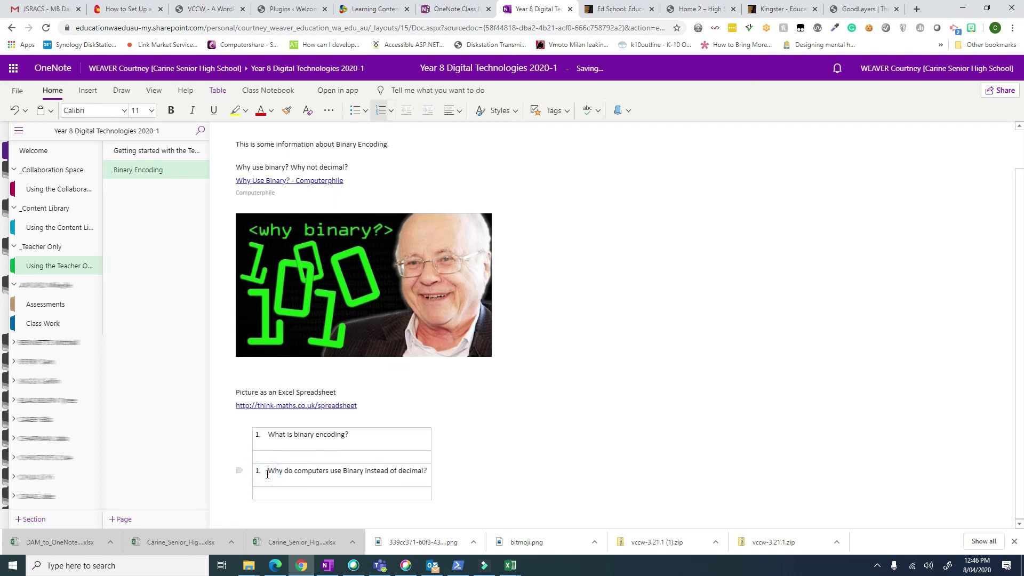
Step: Remove the question numbering and widen the table to the right
{"action": "key", "text": "BackSpace"}
{"action": "left_click", "coordinate": [267, 435]}
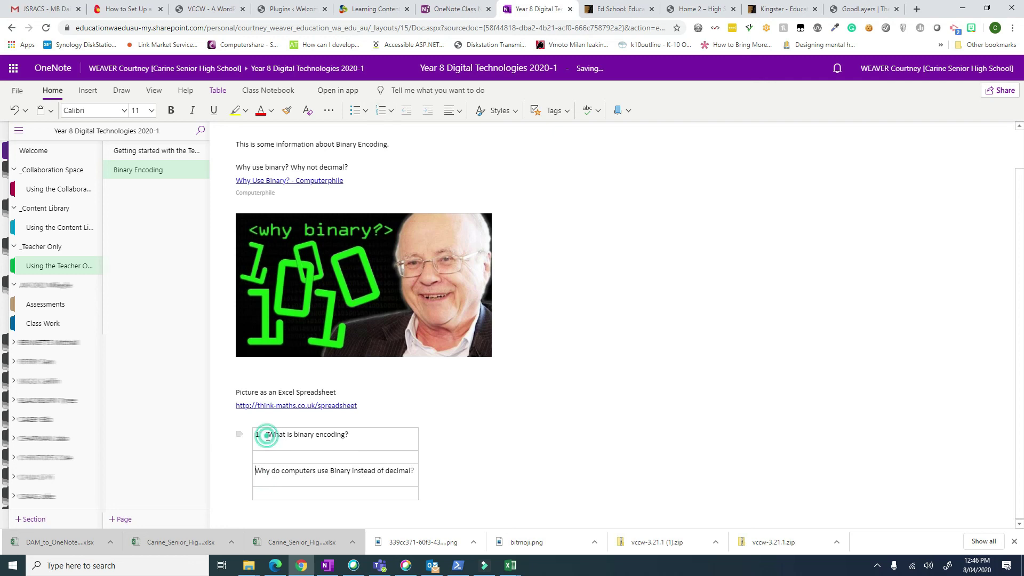
{"action": "key", "text": "BackSpace"}
{"action": "left_click", "coordinate": [324, 457]}
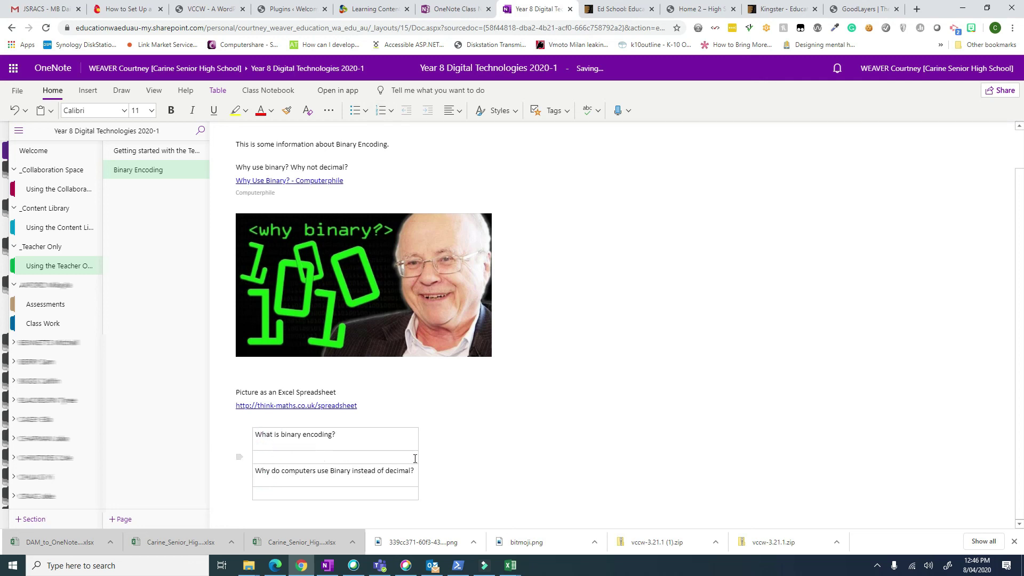
{"action": "left_click_drag", "start_coordinate": [418, 484], "coordinate": [494, 489]}
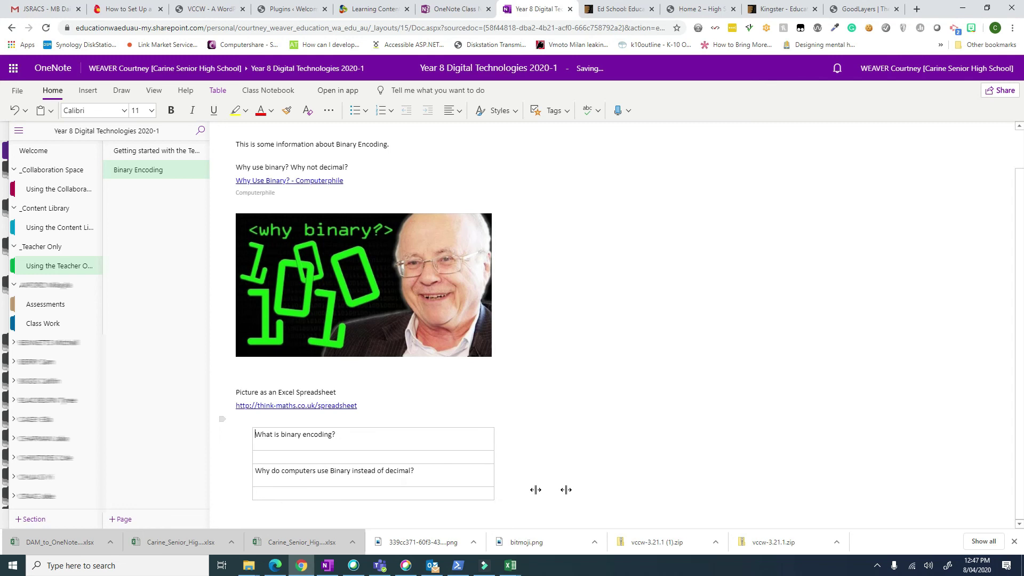
{"action": "left_click_drag", "start_coordinate": [566, 489], "coordinate": [669, 486]}
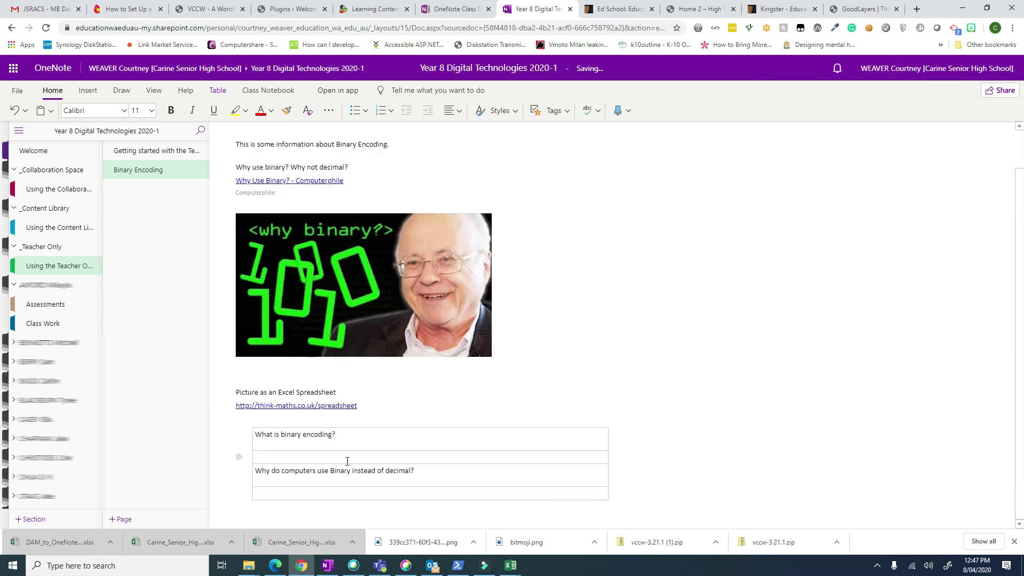
{"action": "left_click", "coordinate": [347, 461]}
{"action": "type", "text": "alkdjf"}
Step: Make both question rows bold
{"action": "left_click", "coordinate": [356, 440]}
{"action": "left_click_drag", "start_coordinate": [286, 429], "coordinate": [255, 430]}
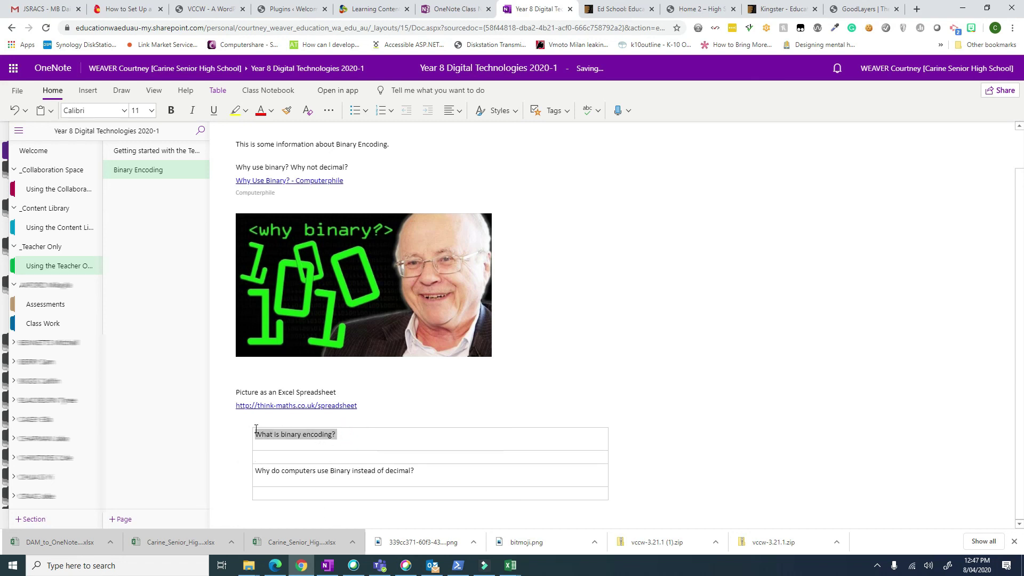
{"action": "key", "text": "ctrl+b"}
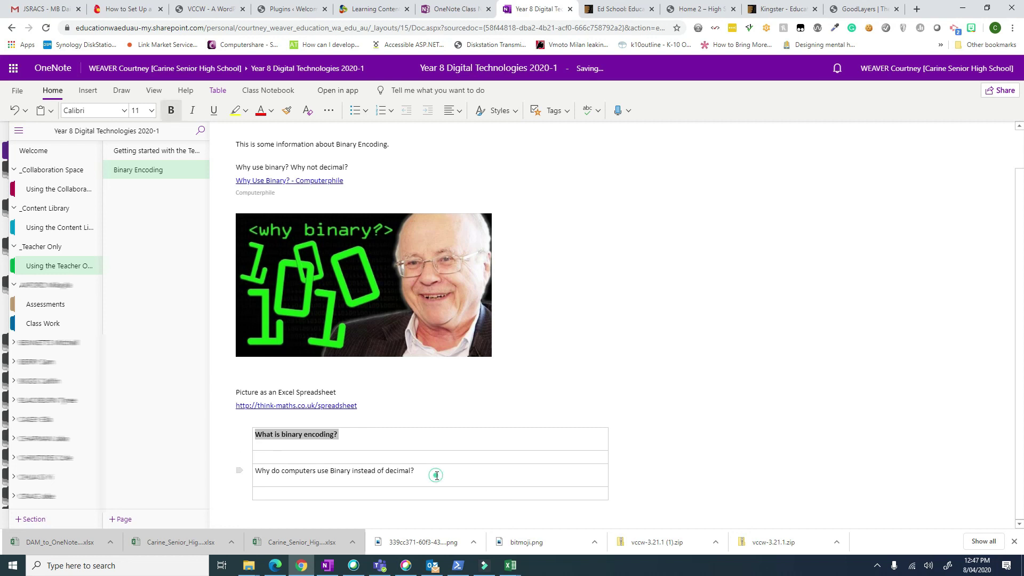
{"action": "left_click", "coordinate": [346, 475]}
{"action": "left_click_drag", "start_coordinate": [417, 472], "coordinate": [262, 469]}
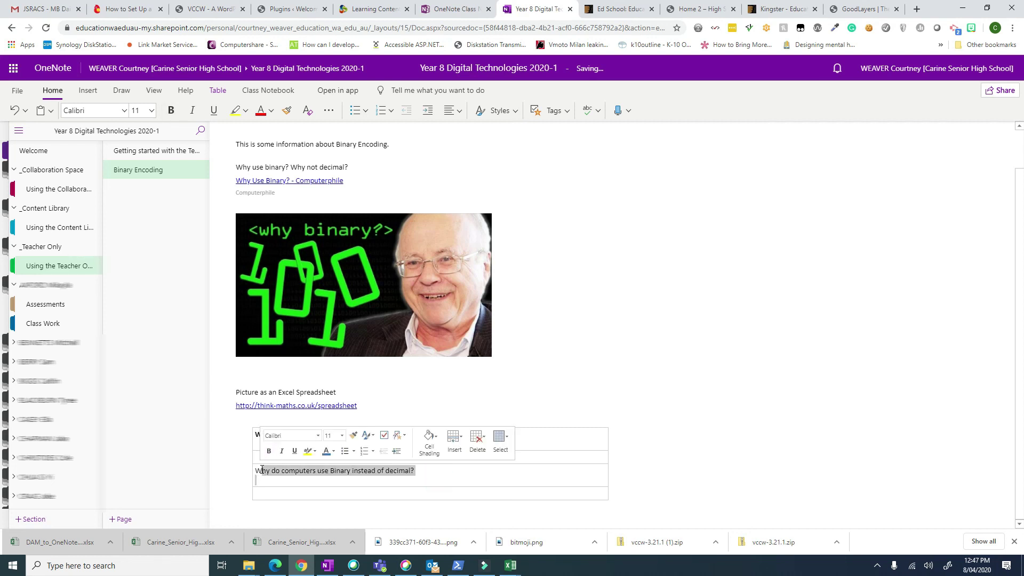
{"action": "key", "text": "ctrl+b"}
{"action": "mouse_move", "coordinate": [336, 324]}
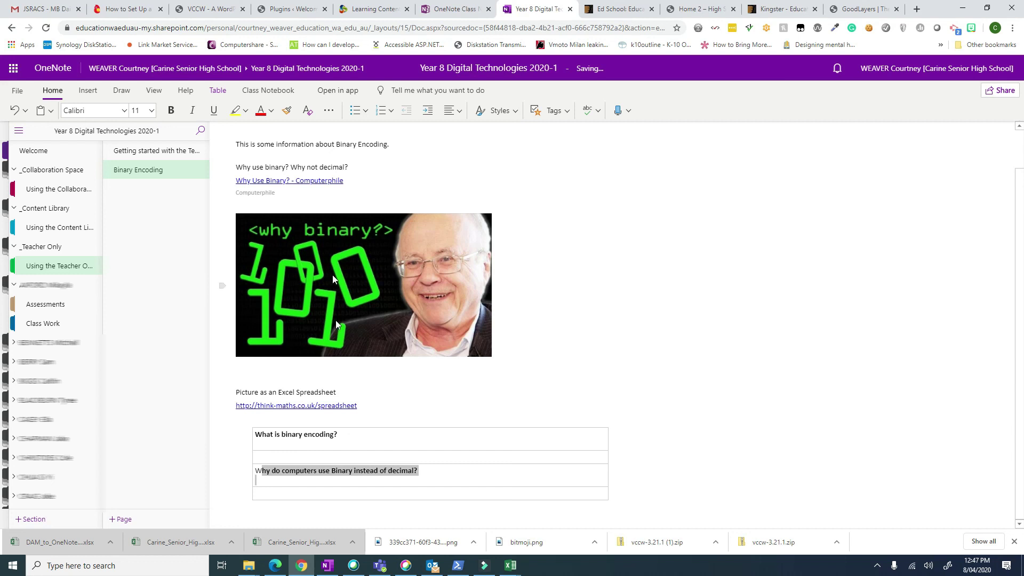
{"action": "scroll", "coordinate": [342, 199], "scroll_direction": "up", "scroll_amount": 2}
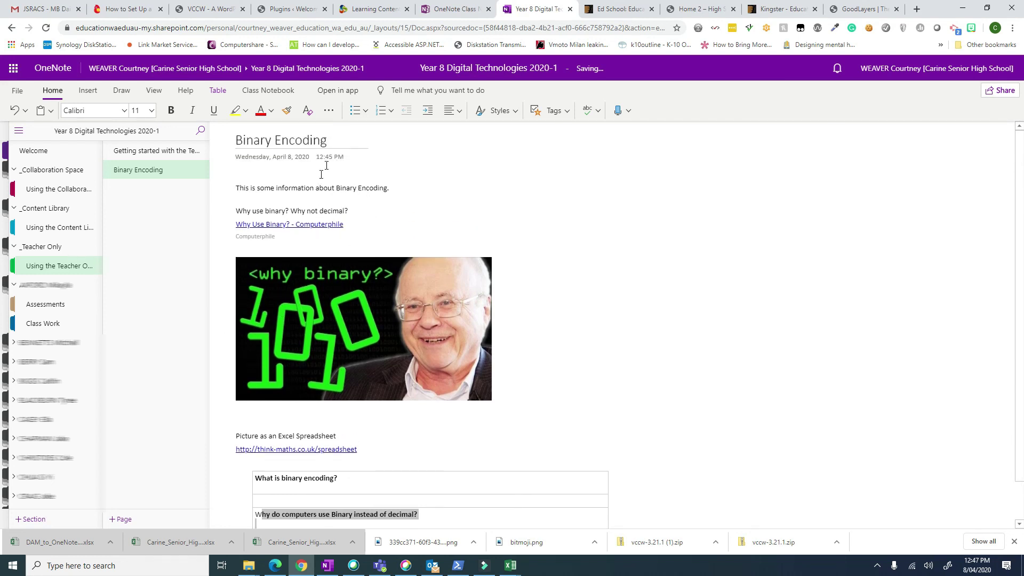
Step: Show the Distribute Page options for the Binary Encoding page from the Class Notebook tools
{"action": "left_click", "coordinate": [271, 91]}
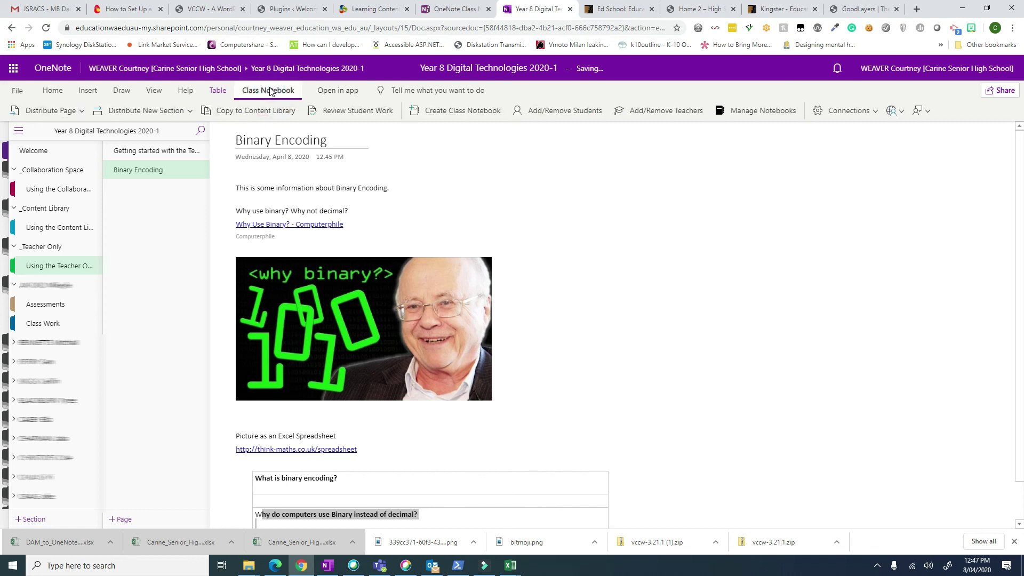
{"action": "left_click", "coordinate": [74, 111]}
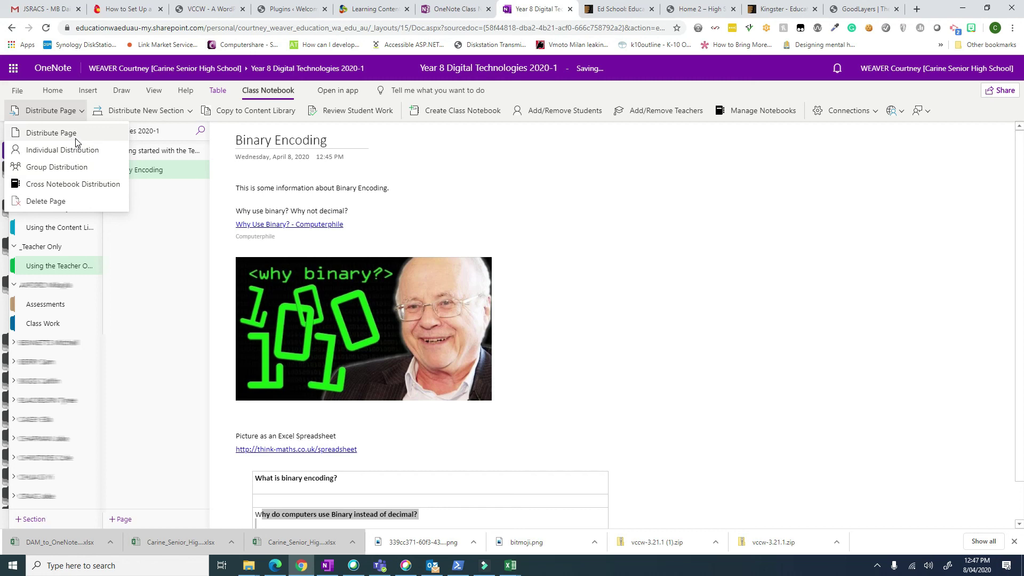
Step: Distribute the Binary Encoding page to all students, choosing Class Work as the section
{"action": "left_click", "coordinate": [75, 133]}
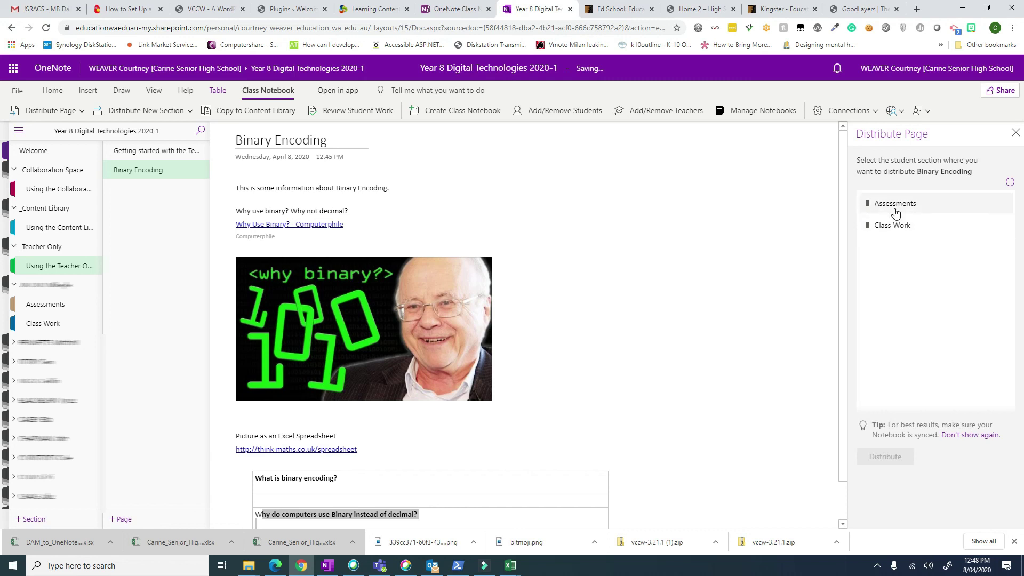
{"action": "left_click", "coordinate": [892, 234]}
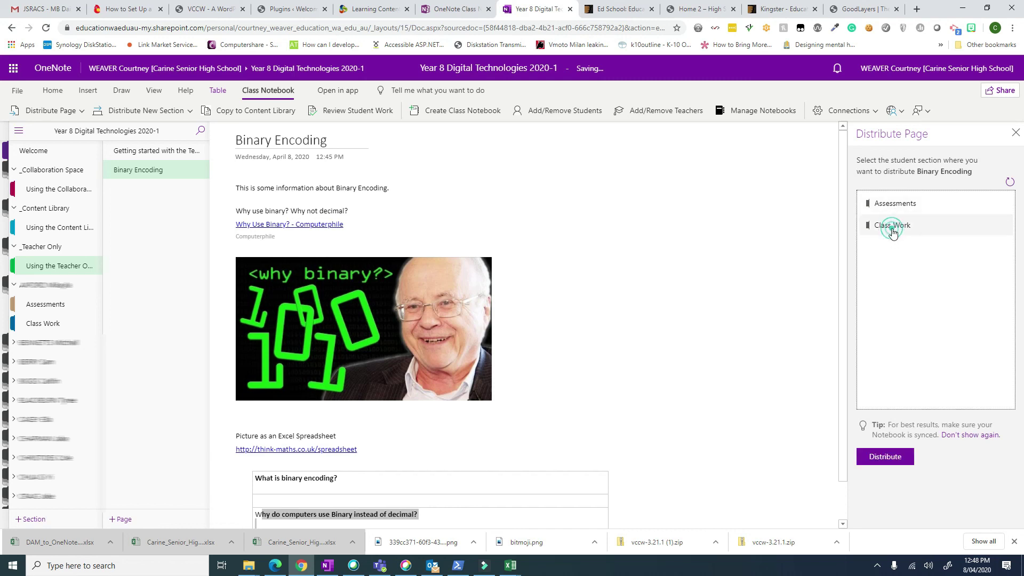
{"action": "left_click", "coordinate": [883, 462]}
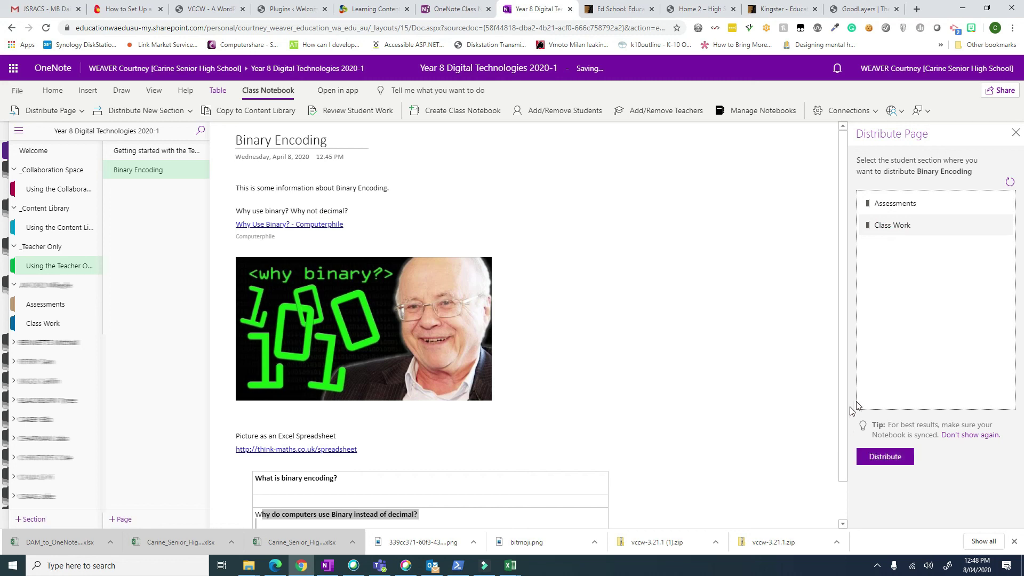